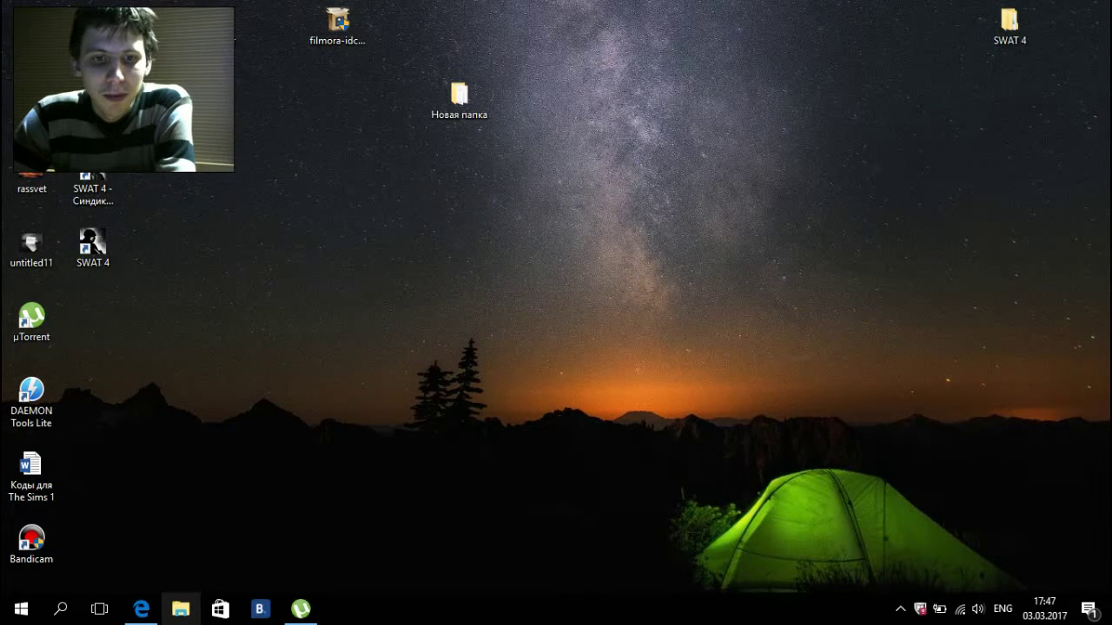
Open the Downloads folder in a maximized File Explorer window and select the [R.G. Mechanics] Max Payne 3 folder.
click(181, 609)
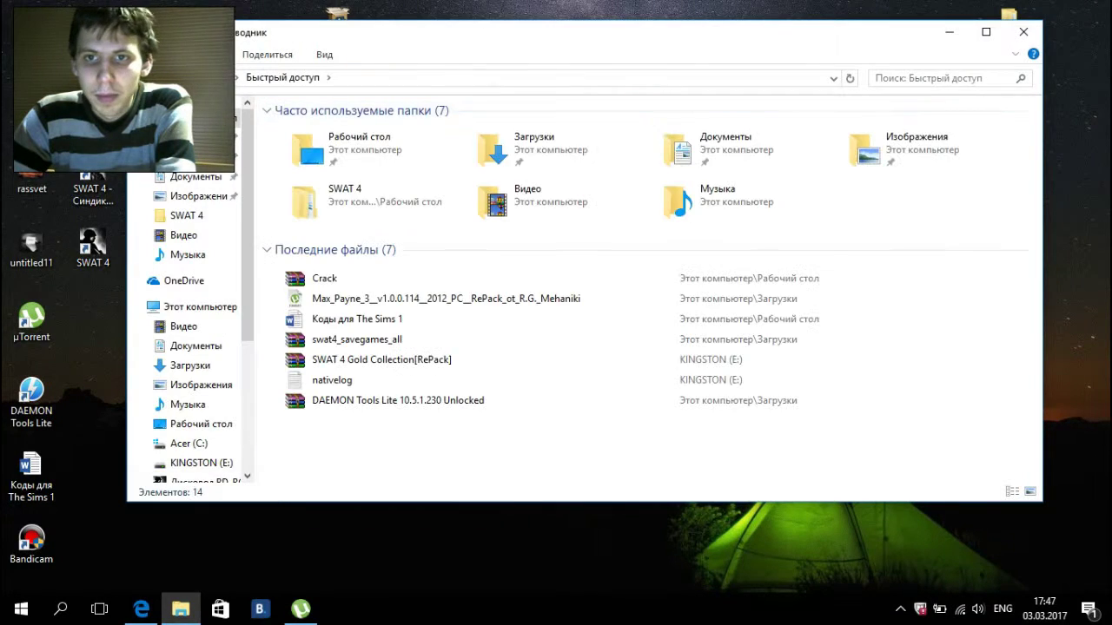
double_click(521, 148)
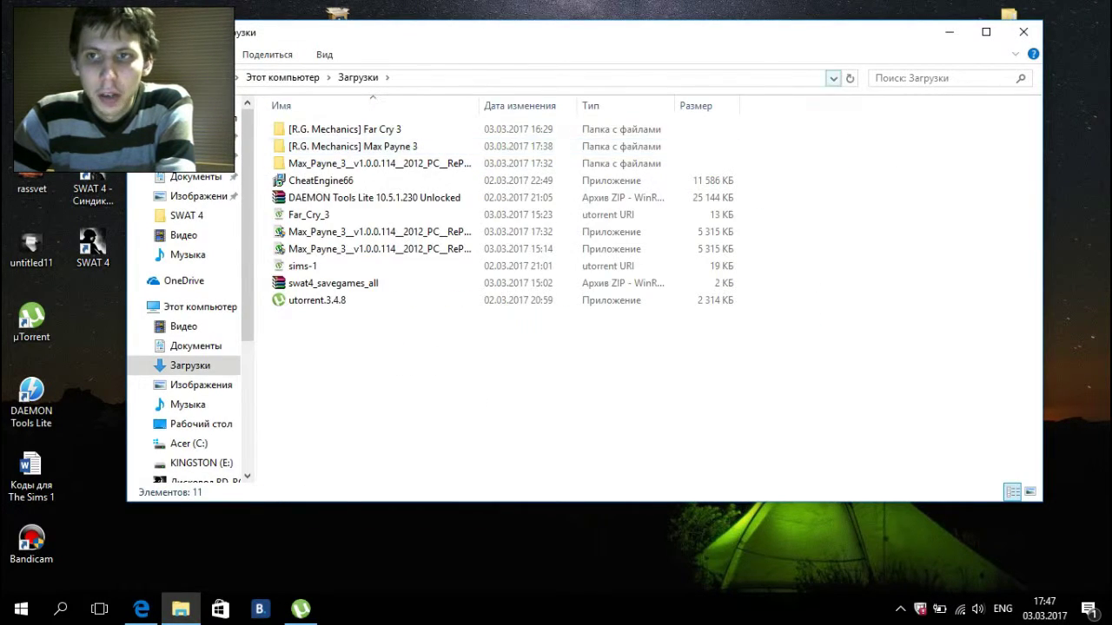
click(986, 31)
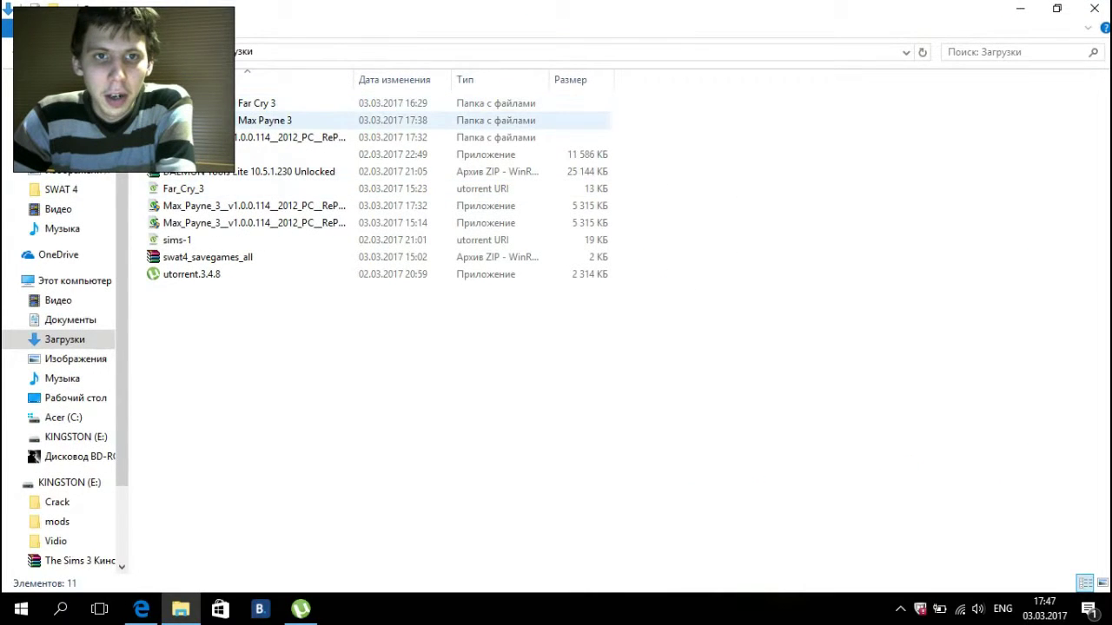
click(208, 121)
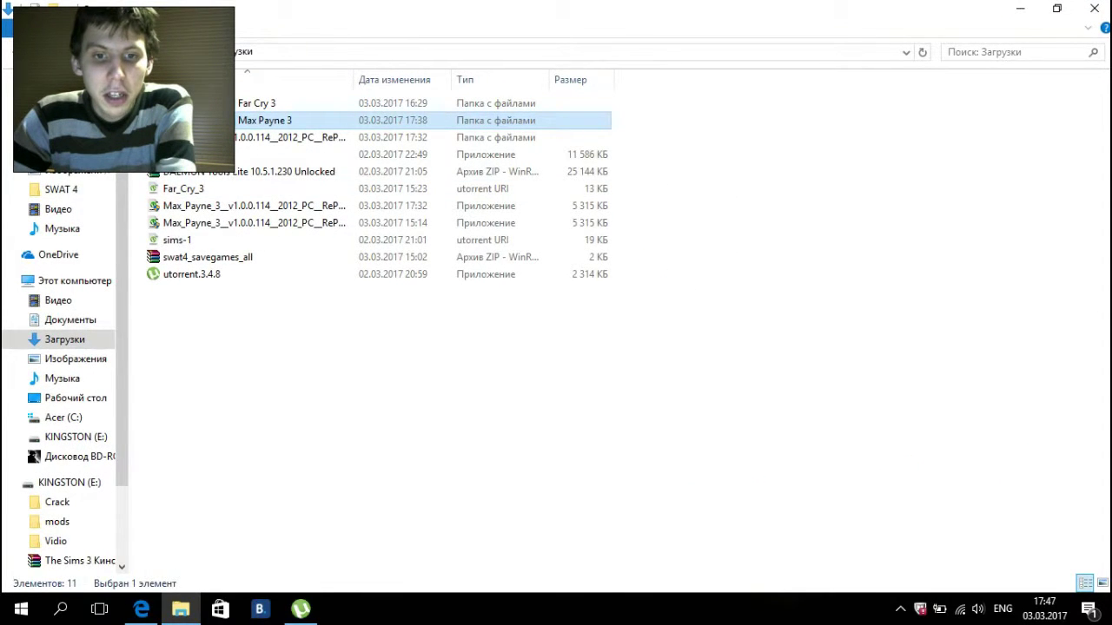
Switch to µTorrent to check the download status of Max Payne 3, and minimize it again.
click(300, 609)
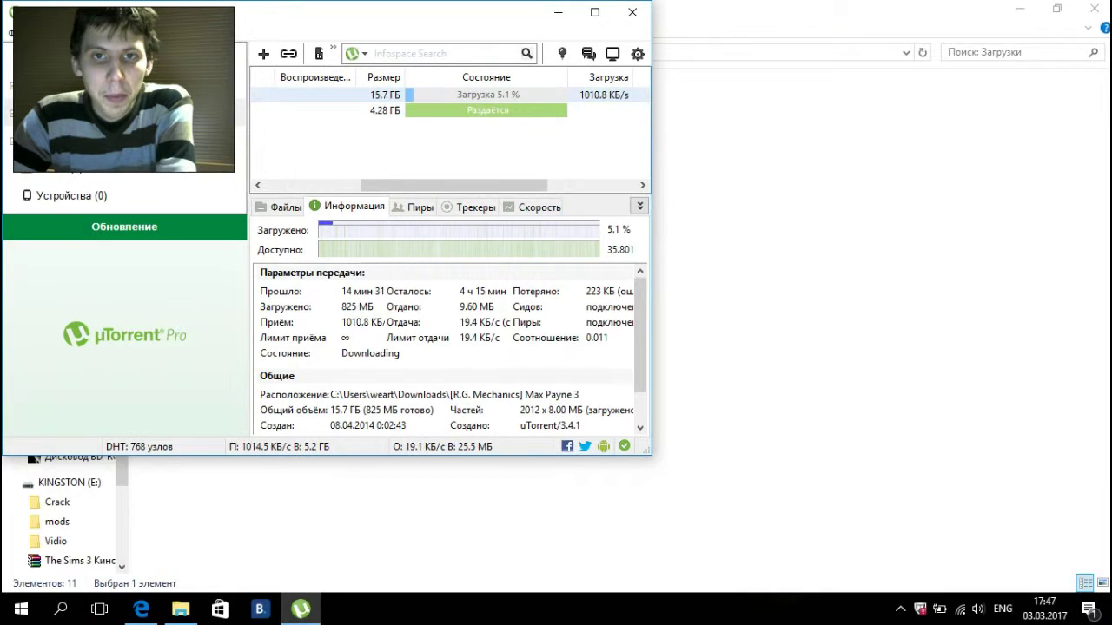
click(595, 13)
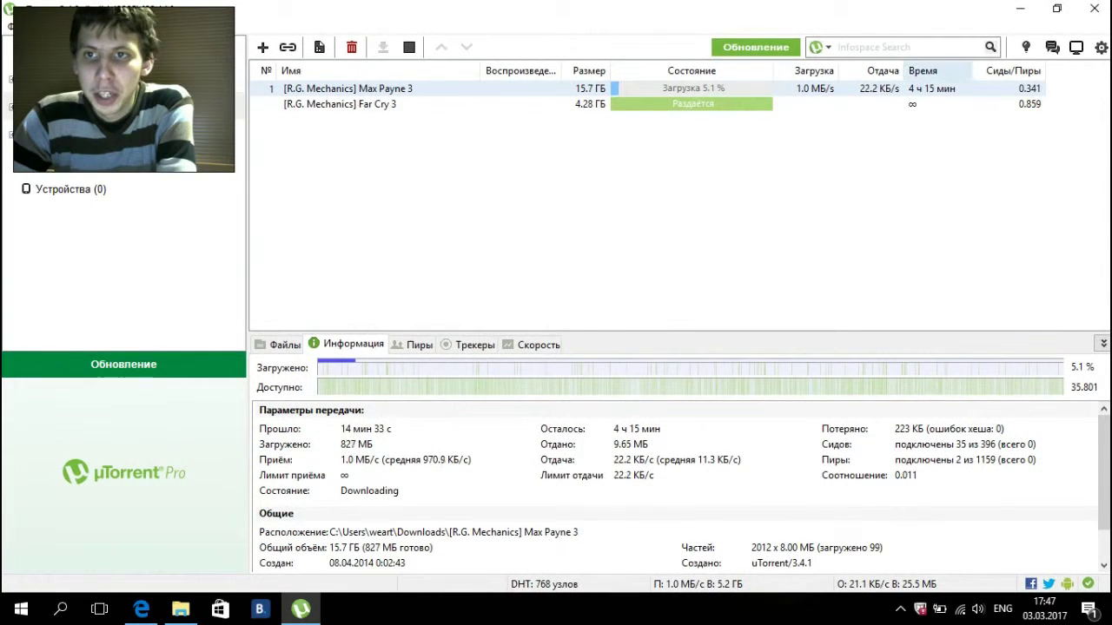
click(1020, 7)
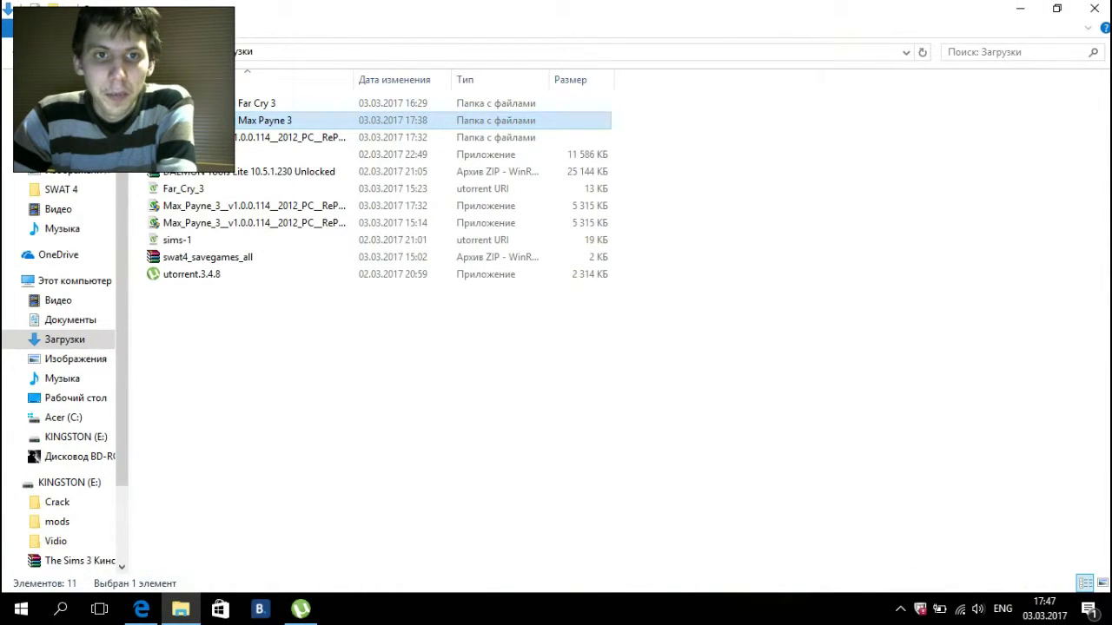
Open the [R.G. Mechanics] Far Cry 3 folder, run its setup application and minimize the folder window.
click(256, 103)
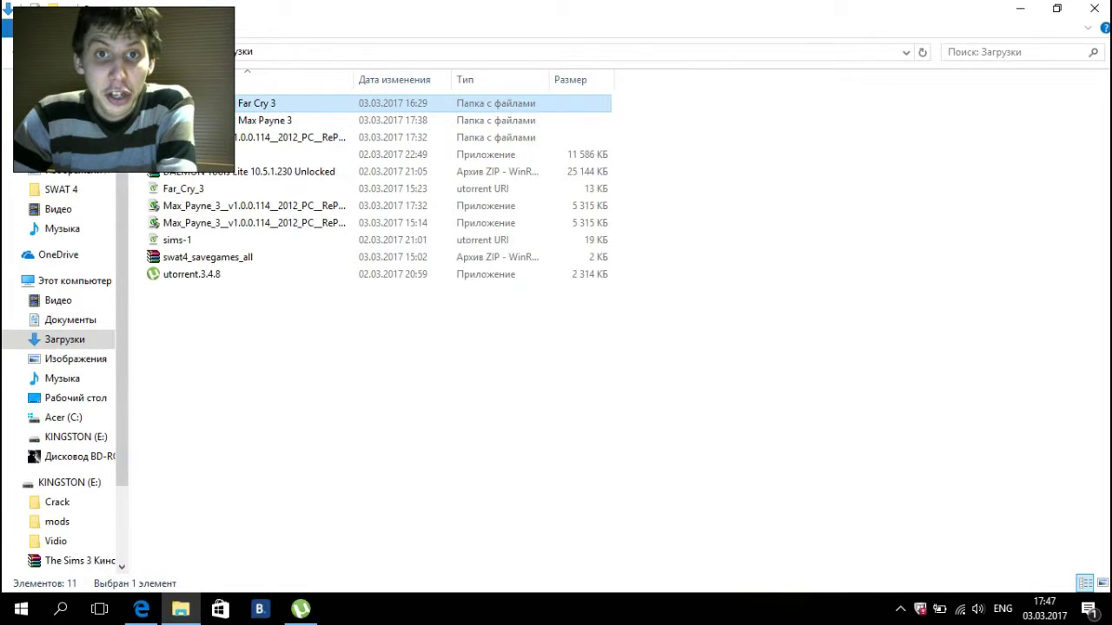
double_click(257, 104)
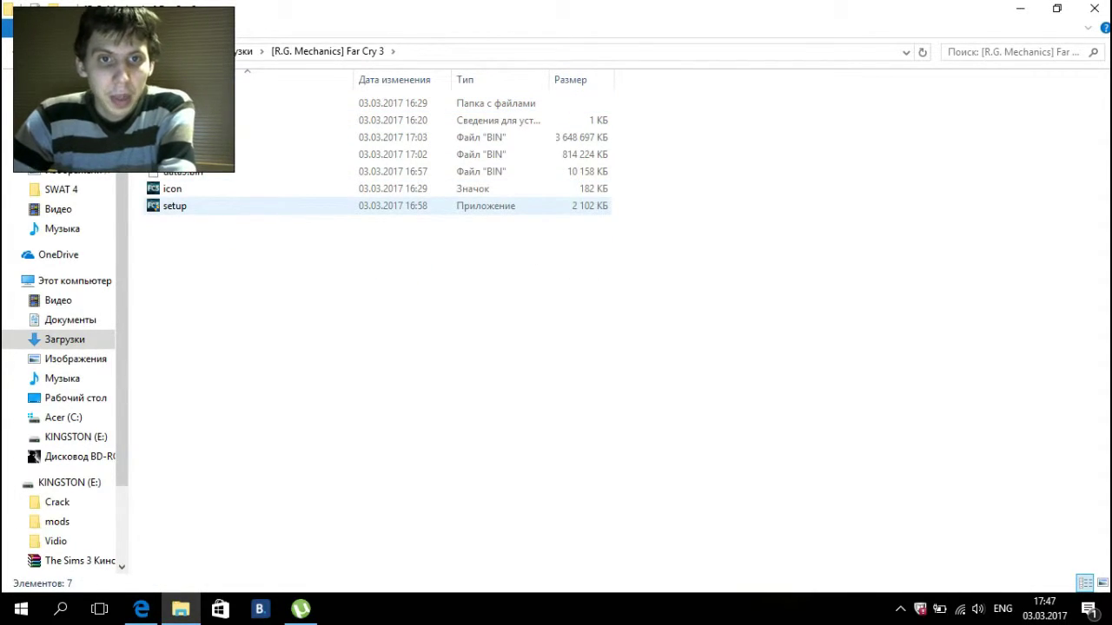
click(204, 206)
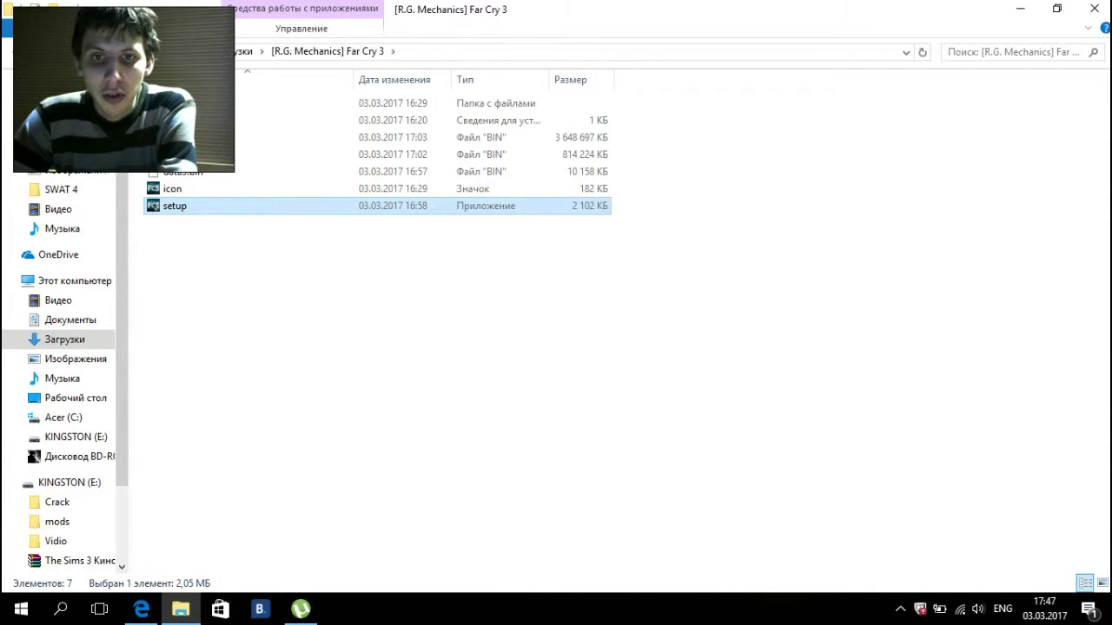
click(1020, 8)
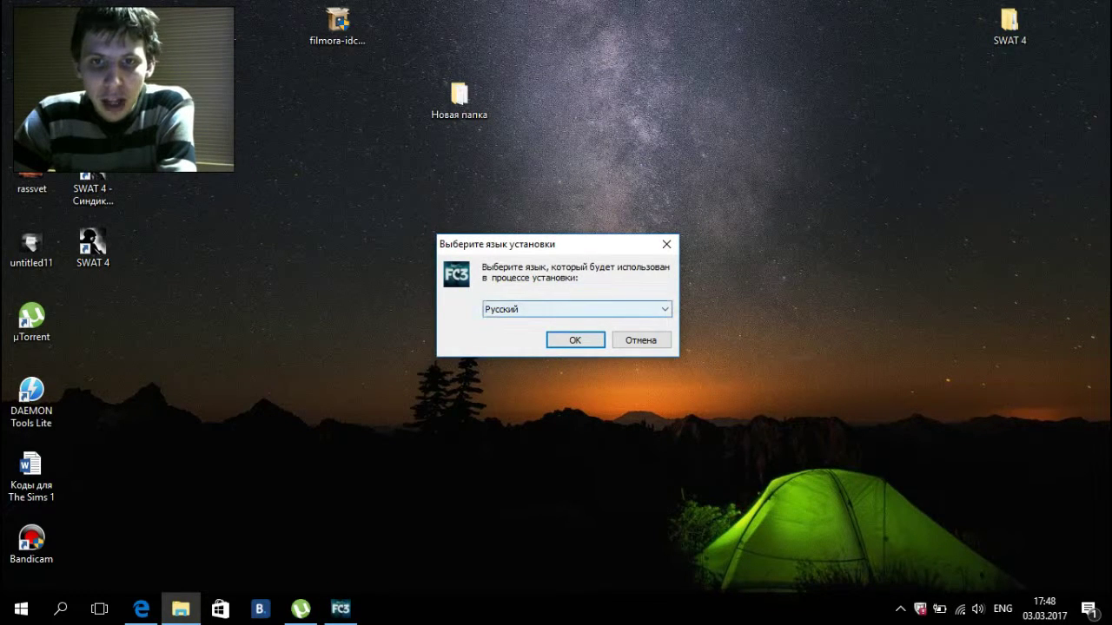
Choose Русский as the installation language and confirm it to start the Far Cry 3 setup wizard.
click(577, 310)
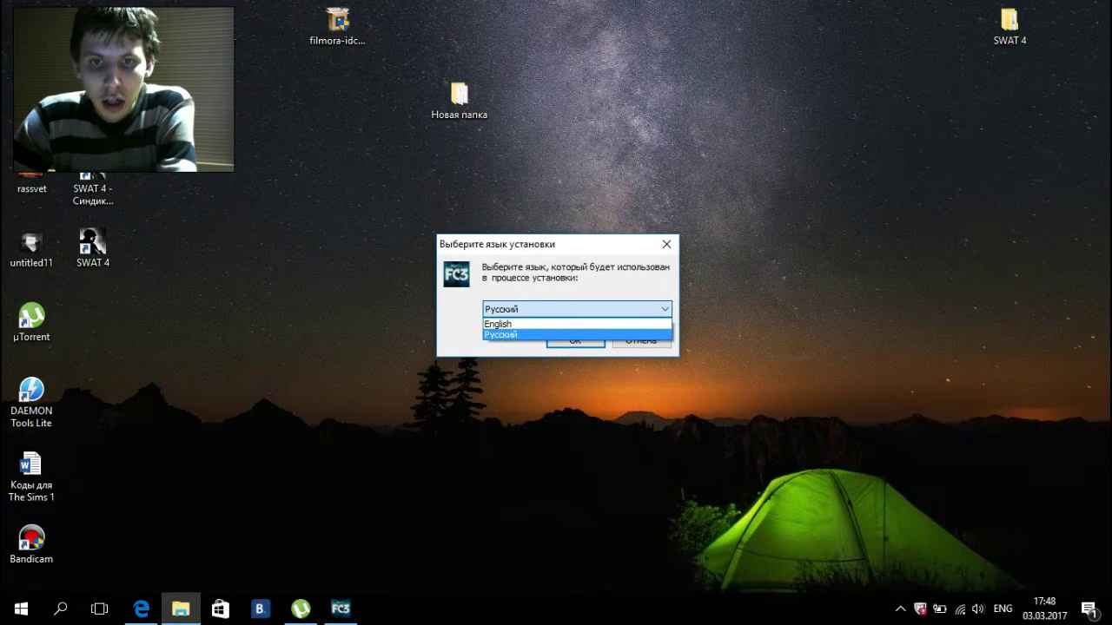
key(Up)
key(Down)
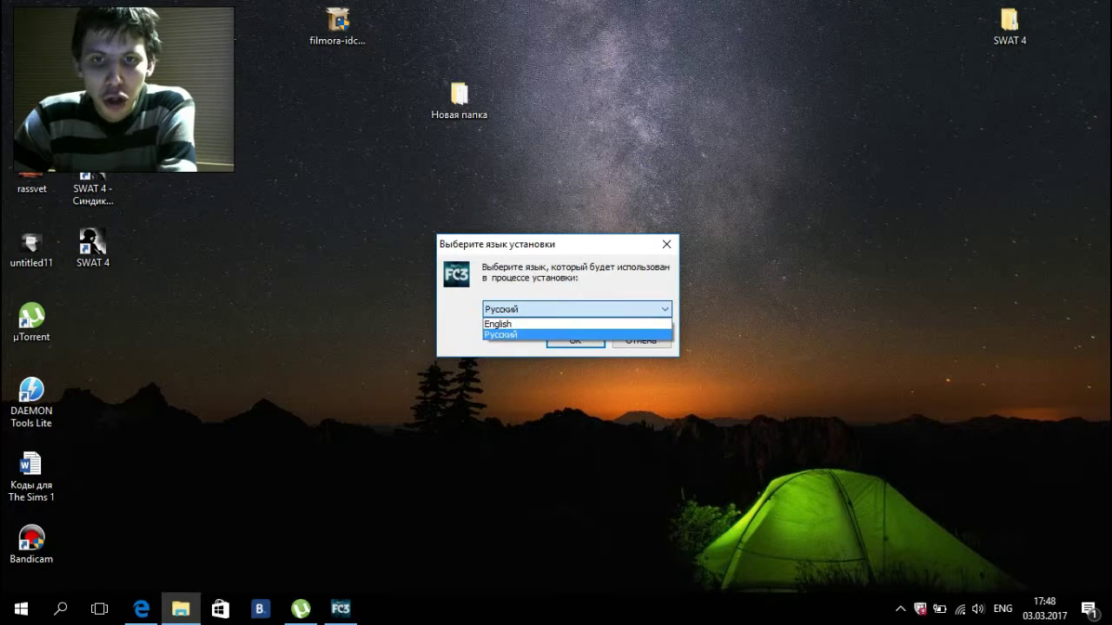
key(Up)
key(Down)
key(Up)
key(Down)
key(Up)
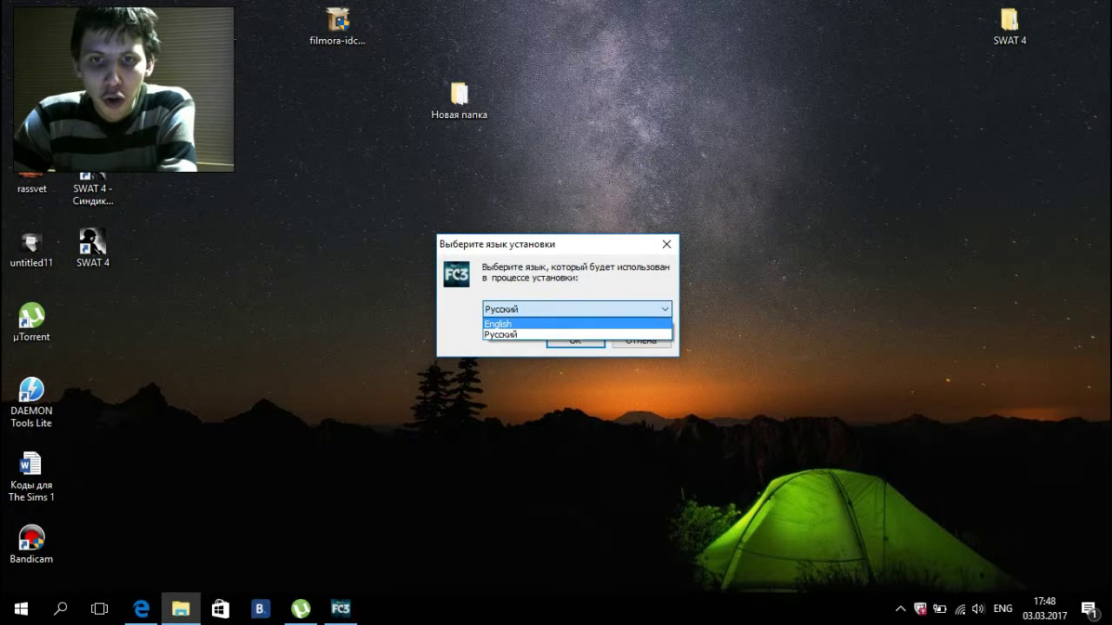
key(Down)
key(Up)
key(Down)
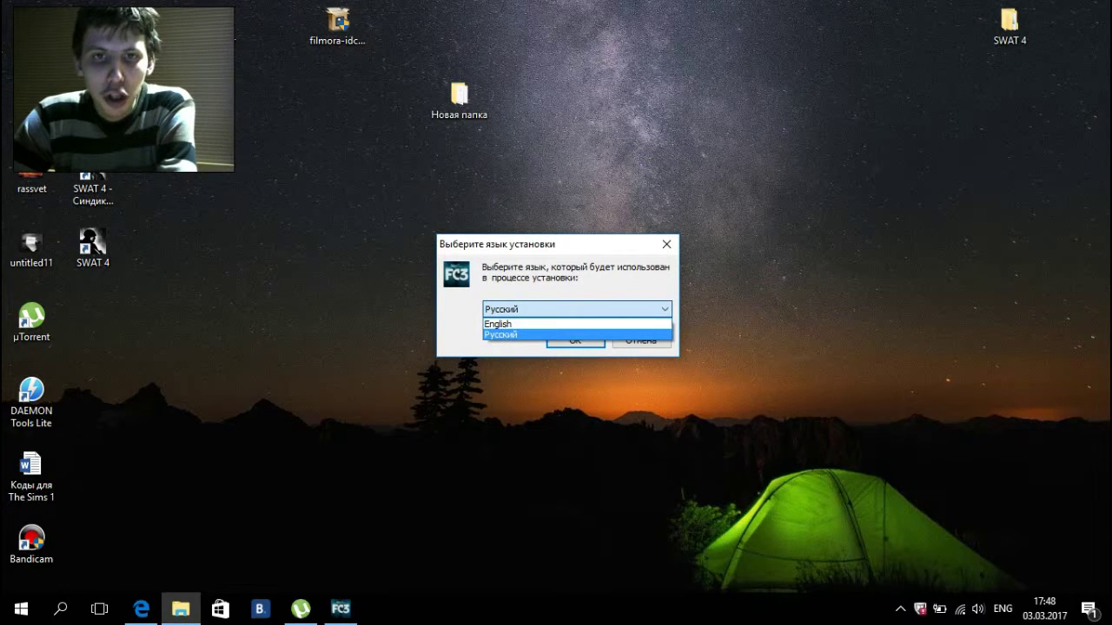
key(Return)
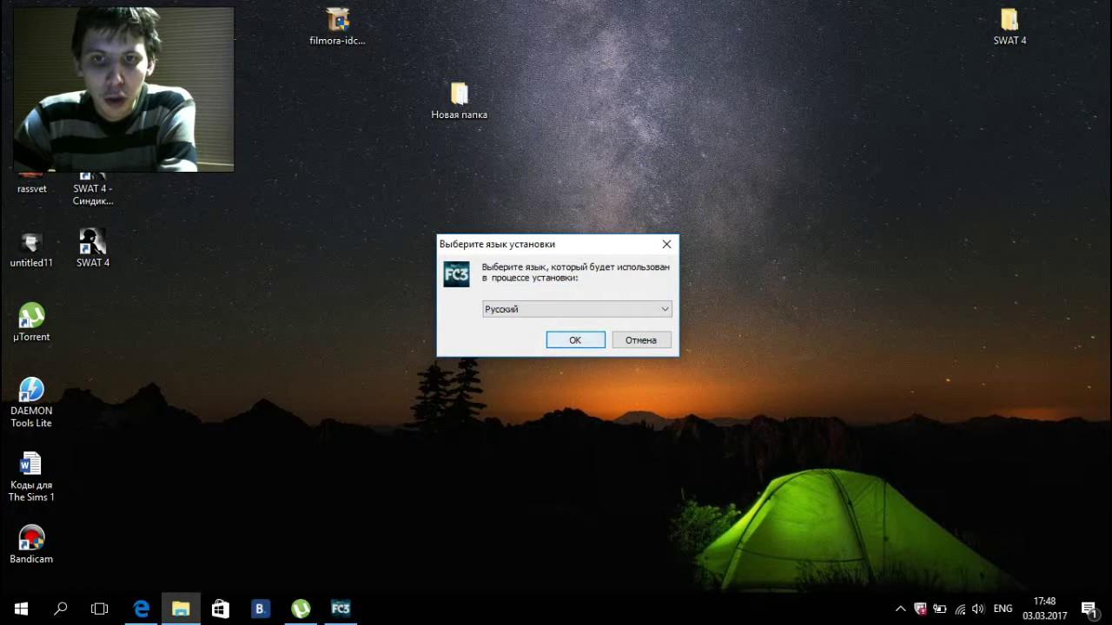
key(Return)
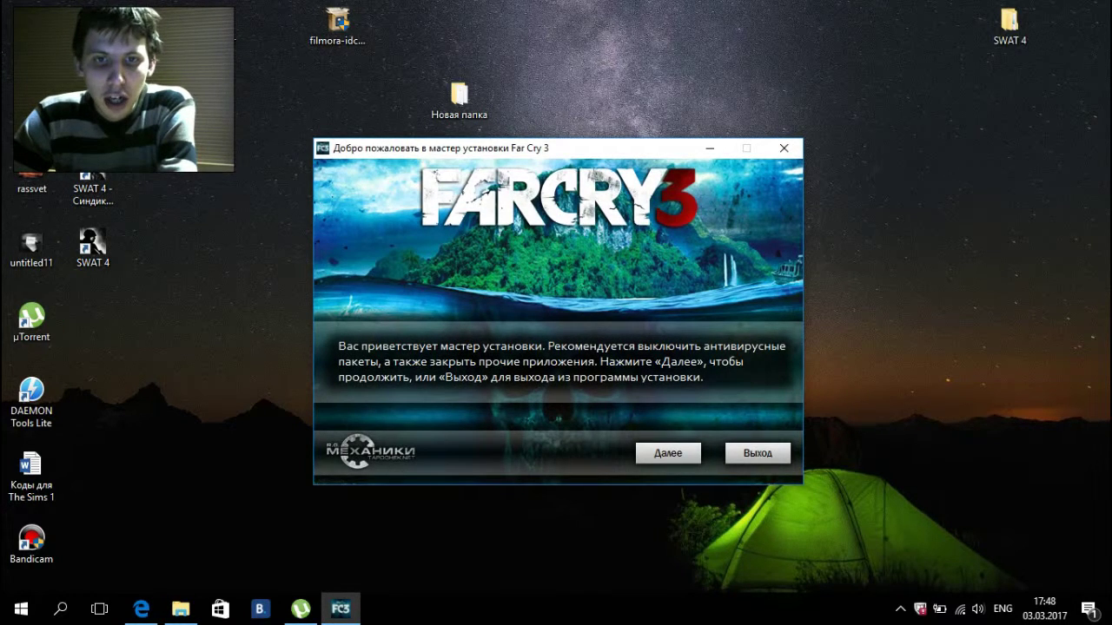
Accept the install folder C:\Program Files (x86)\R.G. Mechanics\Far Cry 3 and Russian for both interface and voice language.
key(Return)
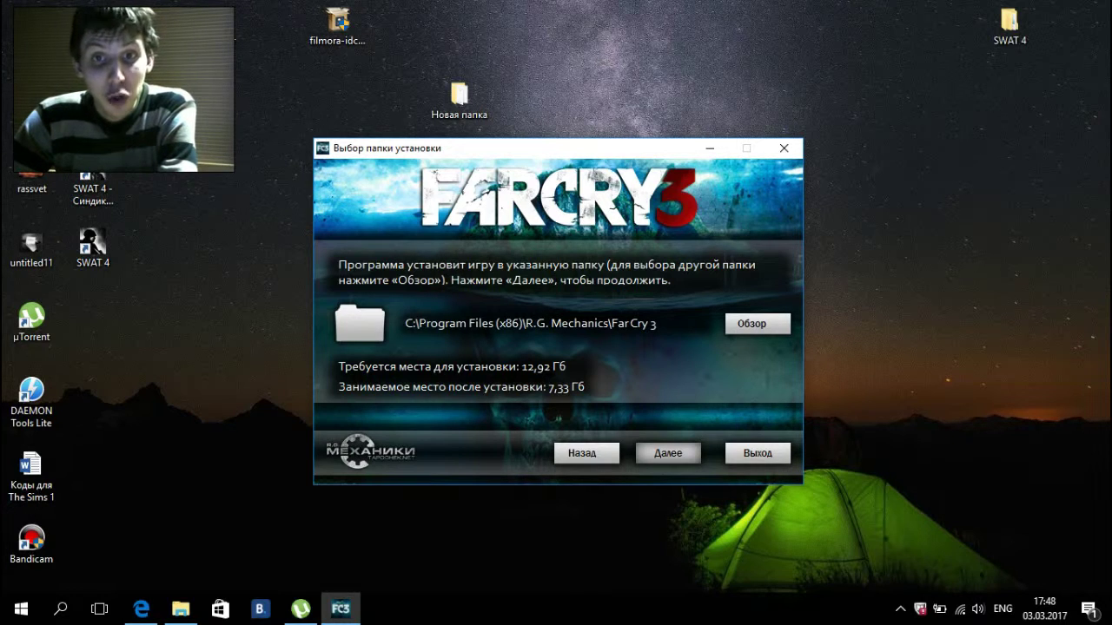
click(668, 452)
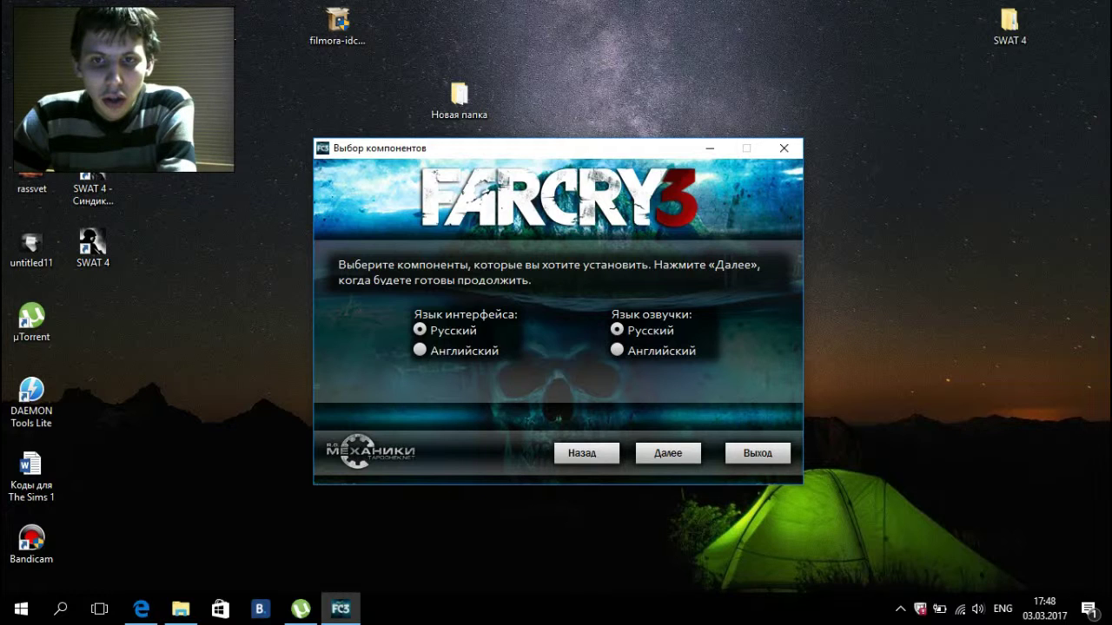
click(668, 453)
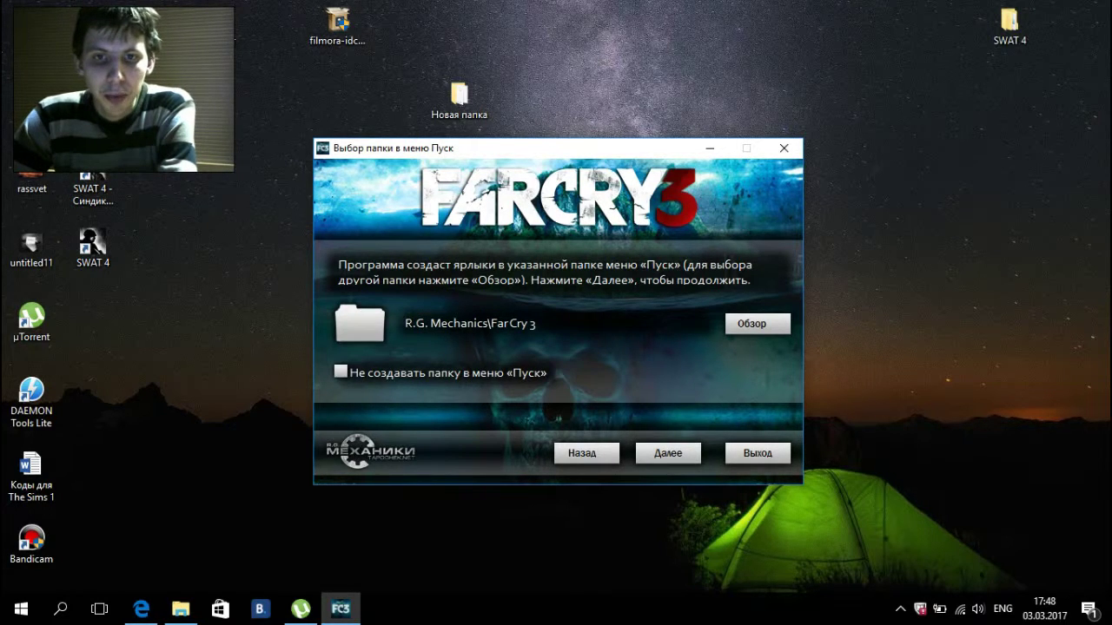
Skip creating a Start menu folder and start the installation with the desktop shortcut, DirectX and Microsoft Visual C++ Redist options enabled.
click(340, 371)
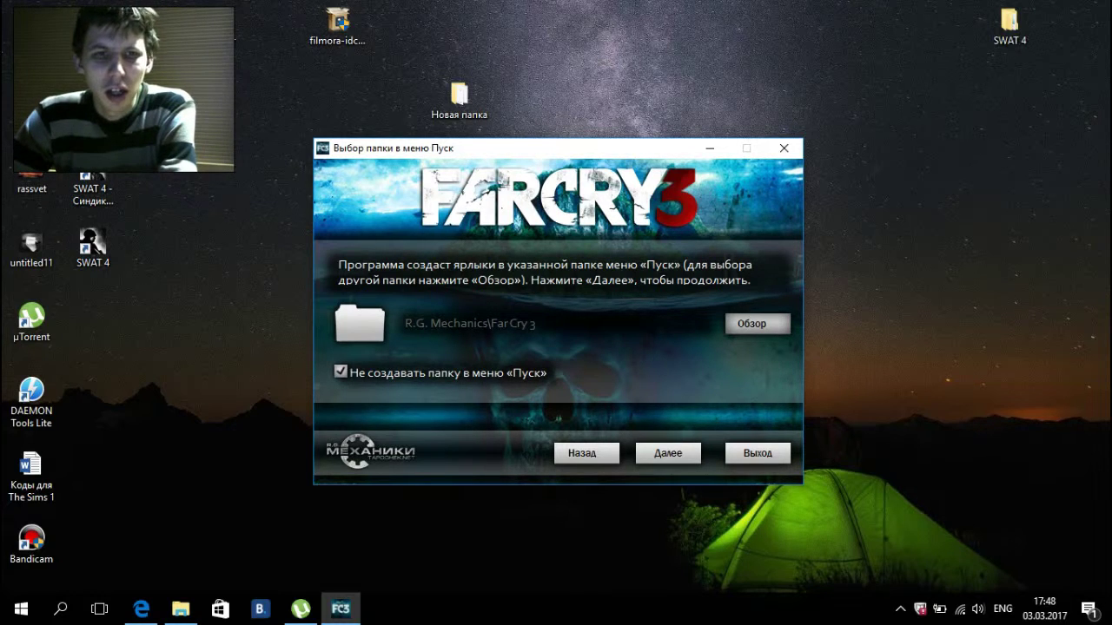
click(668, 452)
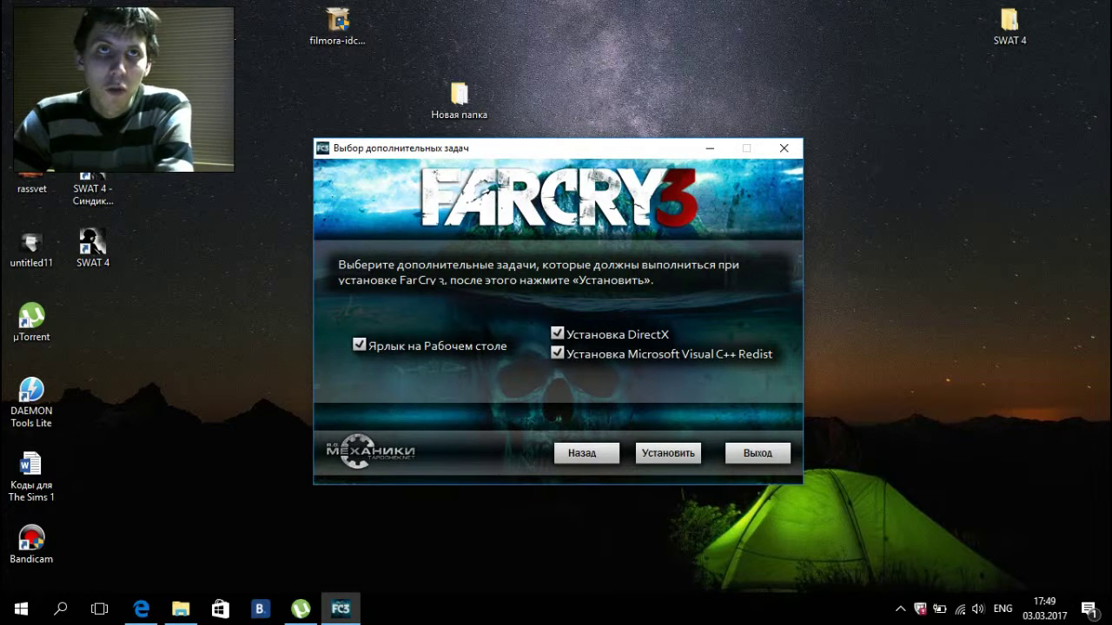
key(Return)
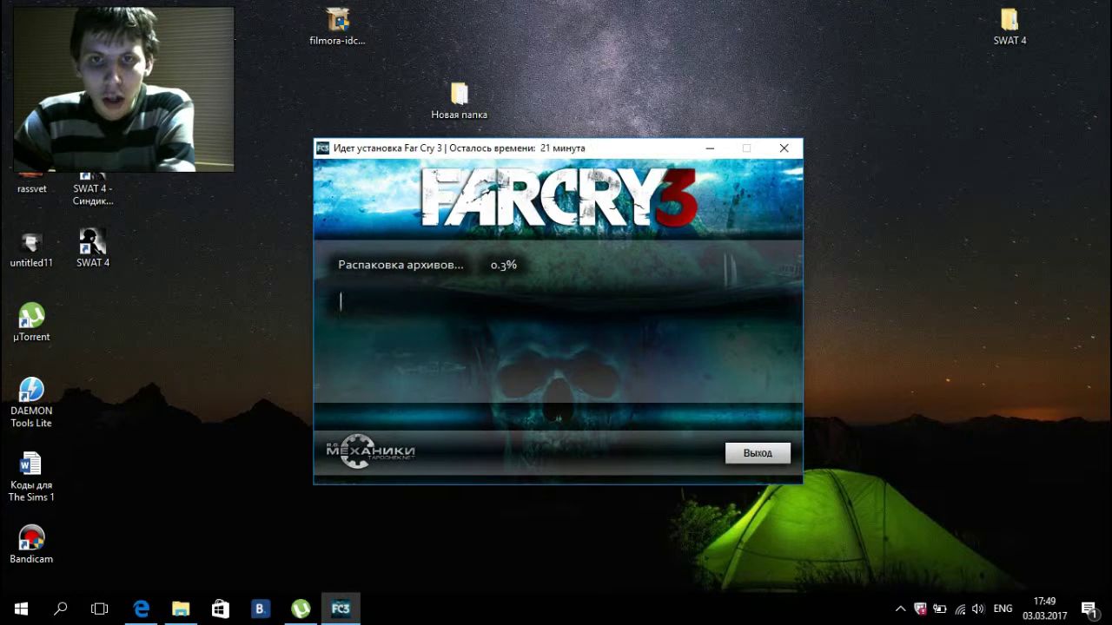
drag(523, 149, 512, 148)
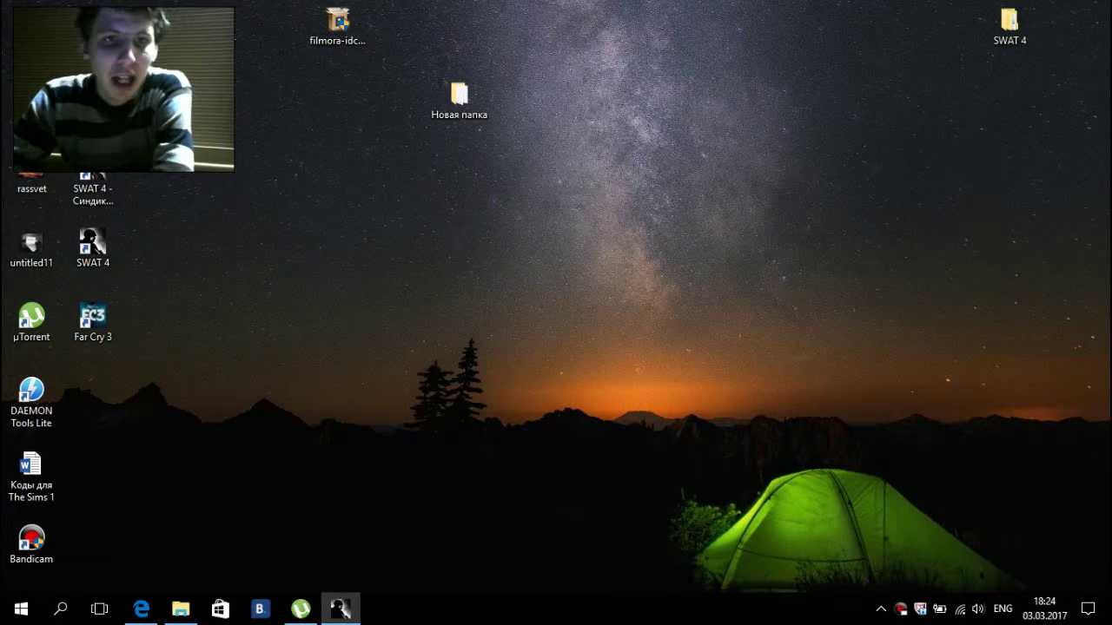
Move the Far Cry 3 shortcut toward the middle of the desktop, launch it and dismiss the launcher's error message.
drag(98, 303, 576, 363)
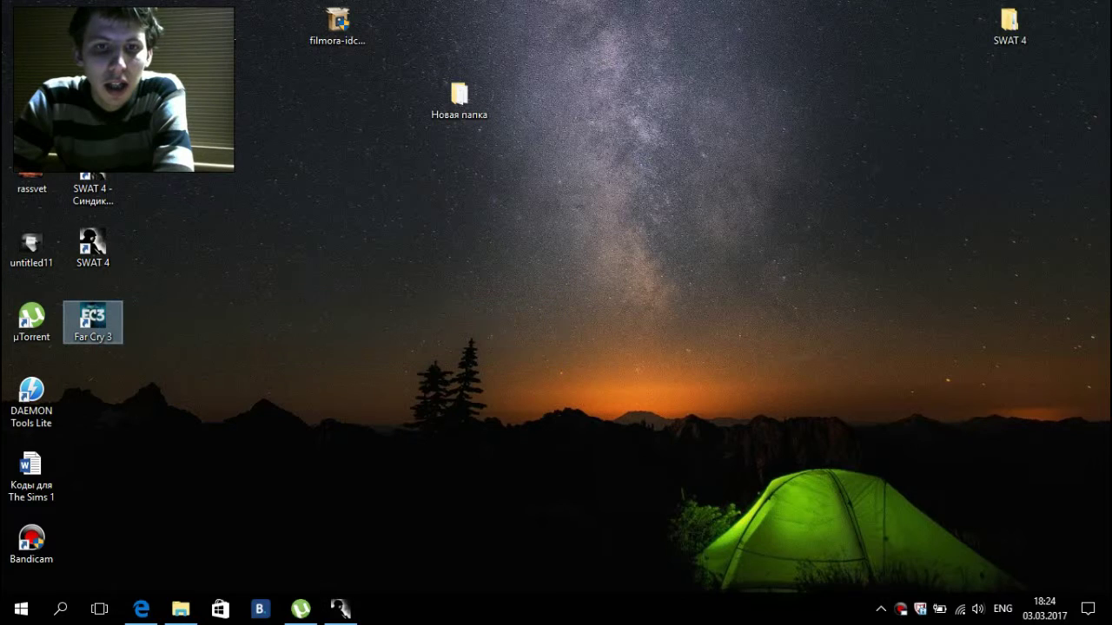
drag(93, 321, 399, 321)
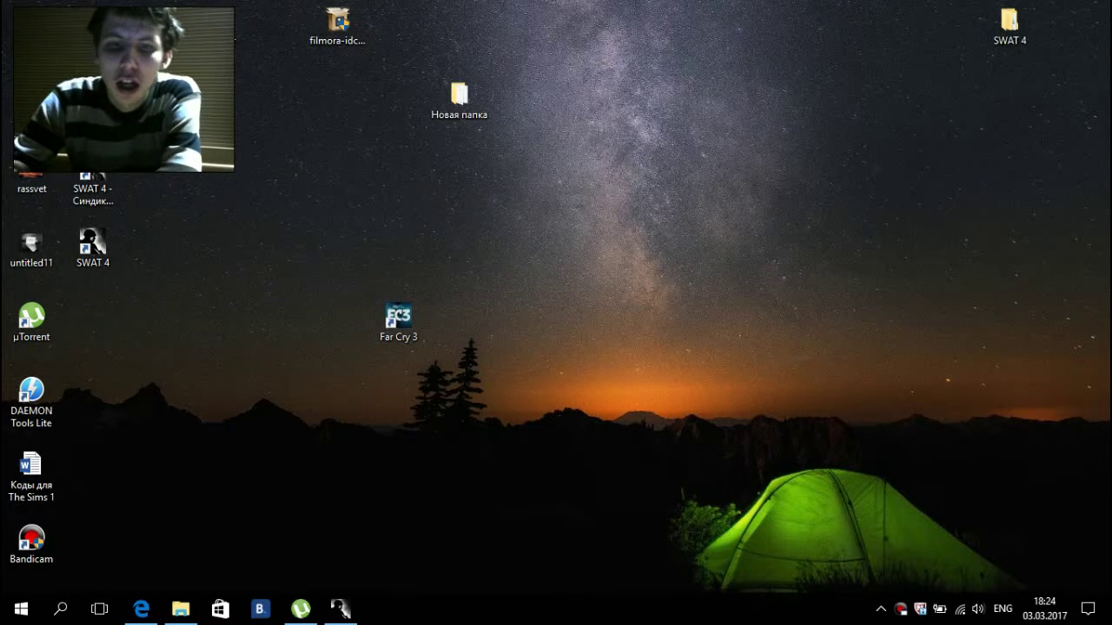
click(398, 321)
double_click(398, 322)
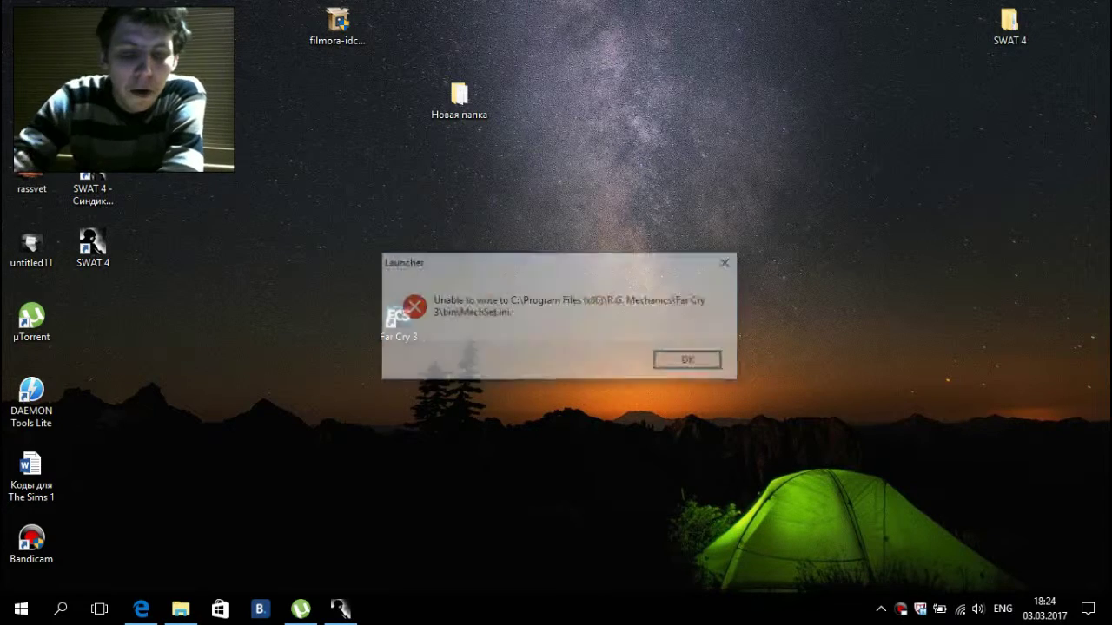
mouse_move(483, 266)
mouse_down()
mouse_move(442, 258)
mouse_move(373, 212)
mouse_move(477, 248)
mouse_move(439, 215)
mouse_up()
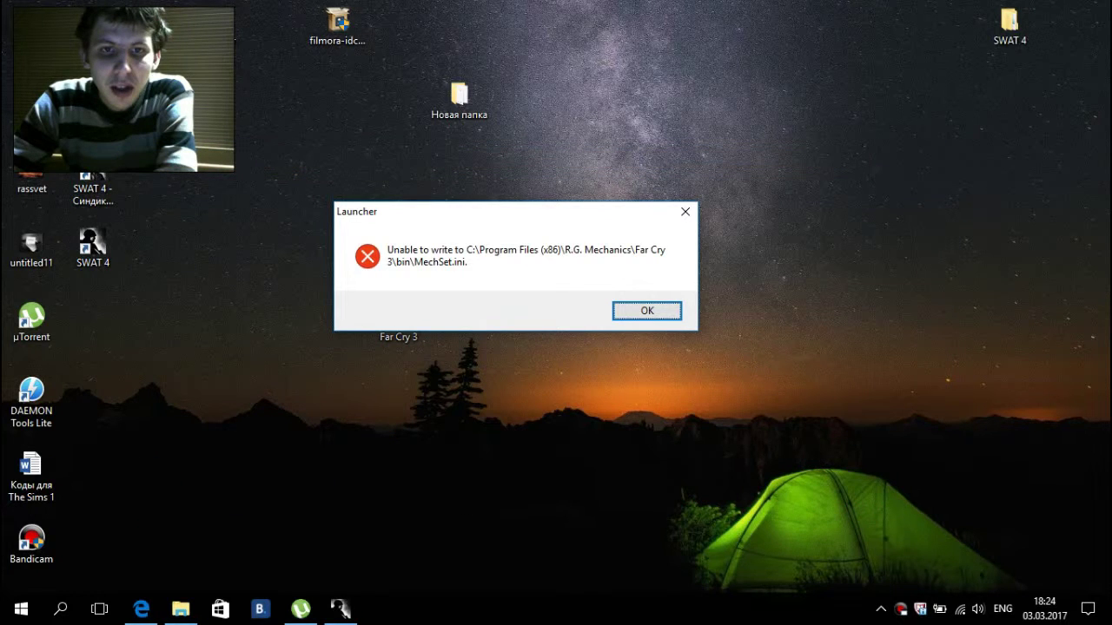
click(647, 311)
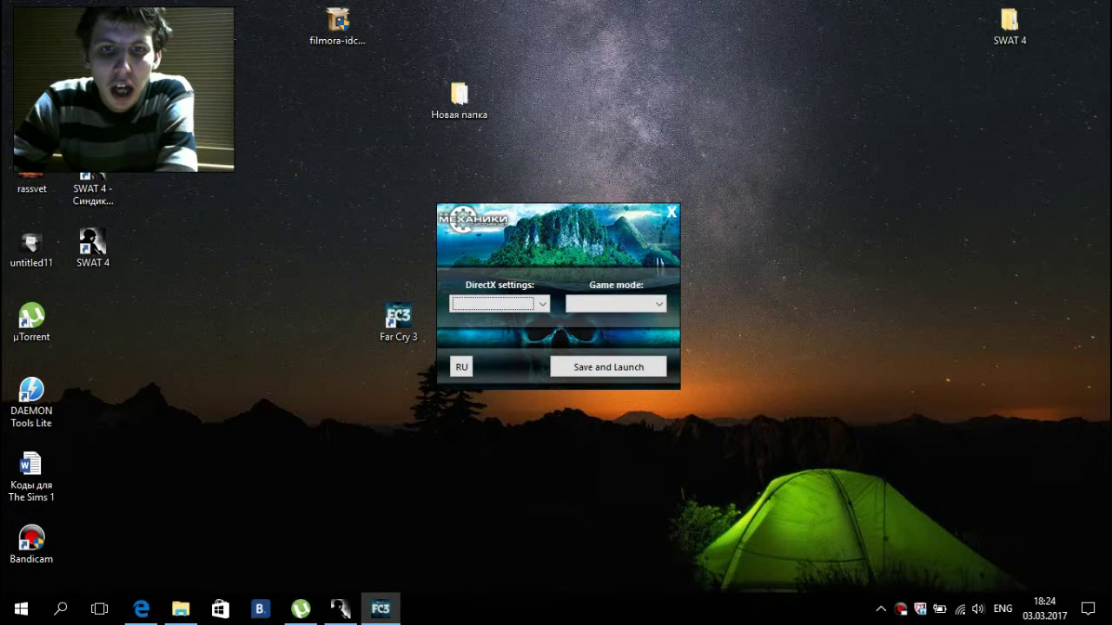
Try to choose the DirectX settings and game mode in the Far Cry 3 launcher, and save and launch the game.
click(518, 304)
click(518, 304)
click(518, 304)
click(519, 304)
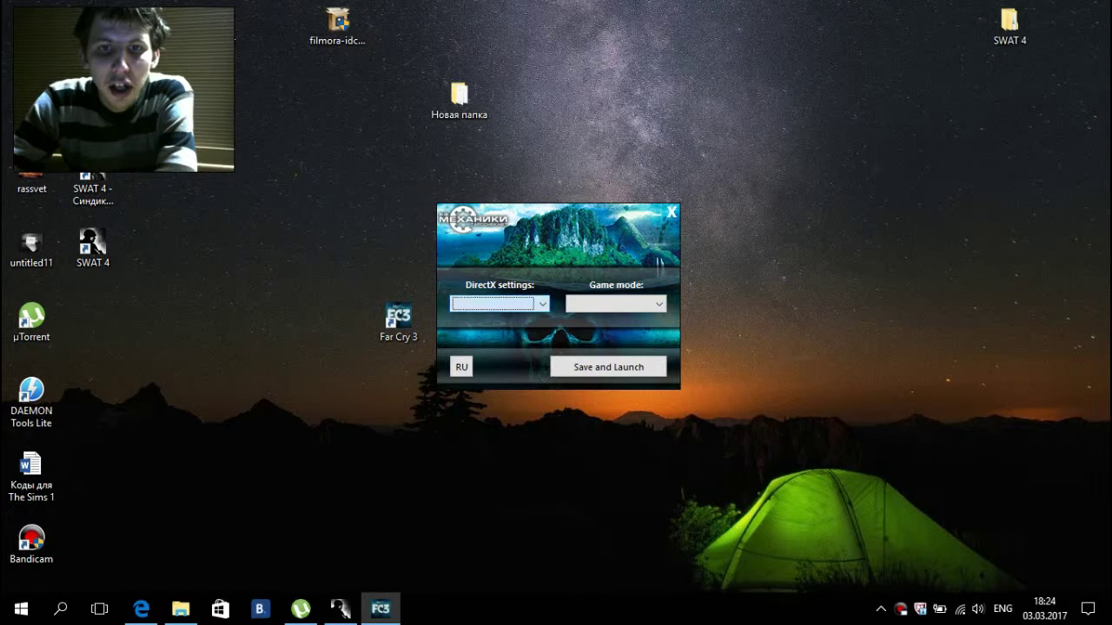
click(617, 304)
click(616, 304)
click(617, 304)
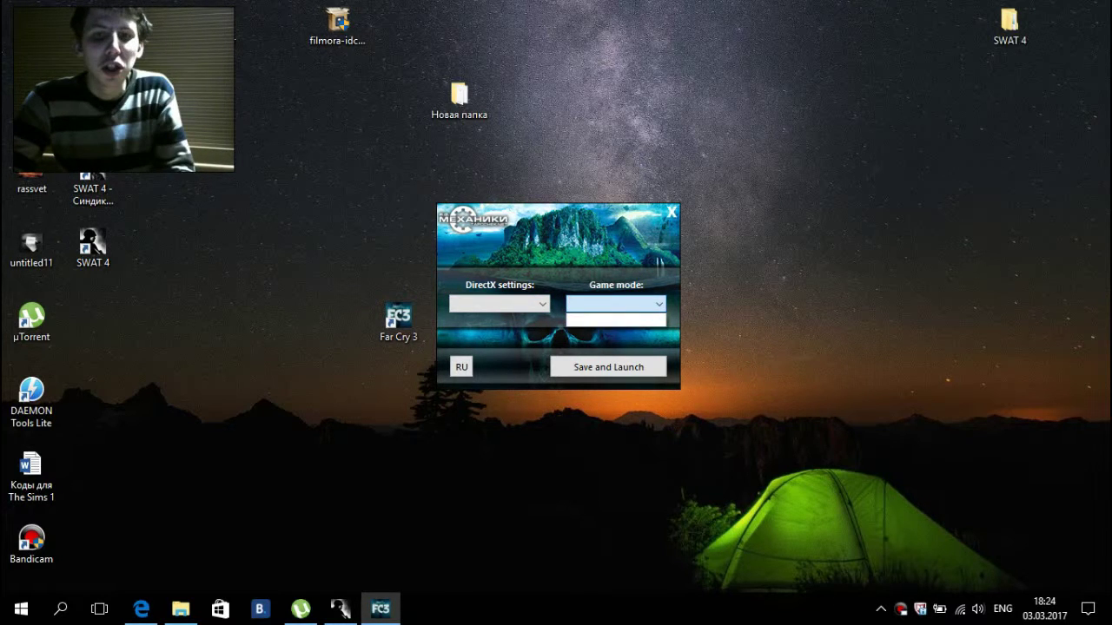
click(608, 366)
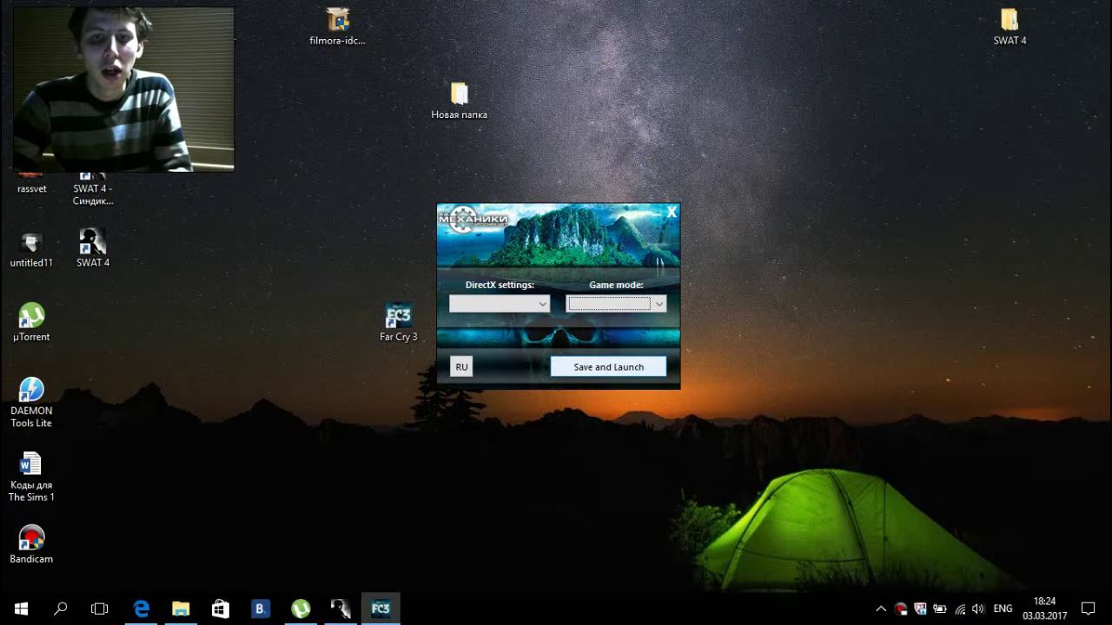
click(608, 366)
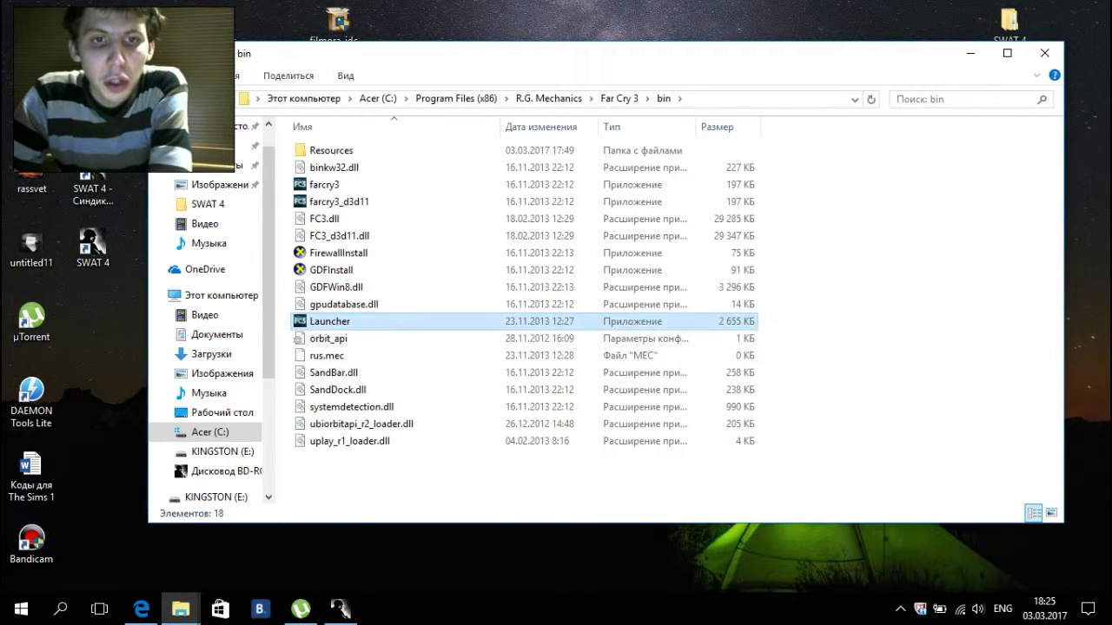
Close the game's bin folder and open the compatibility settings in the properties of the Far Cry 3 desktop shortcut.
click(330, 321)
click(1045, 53)
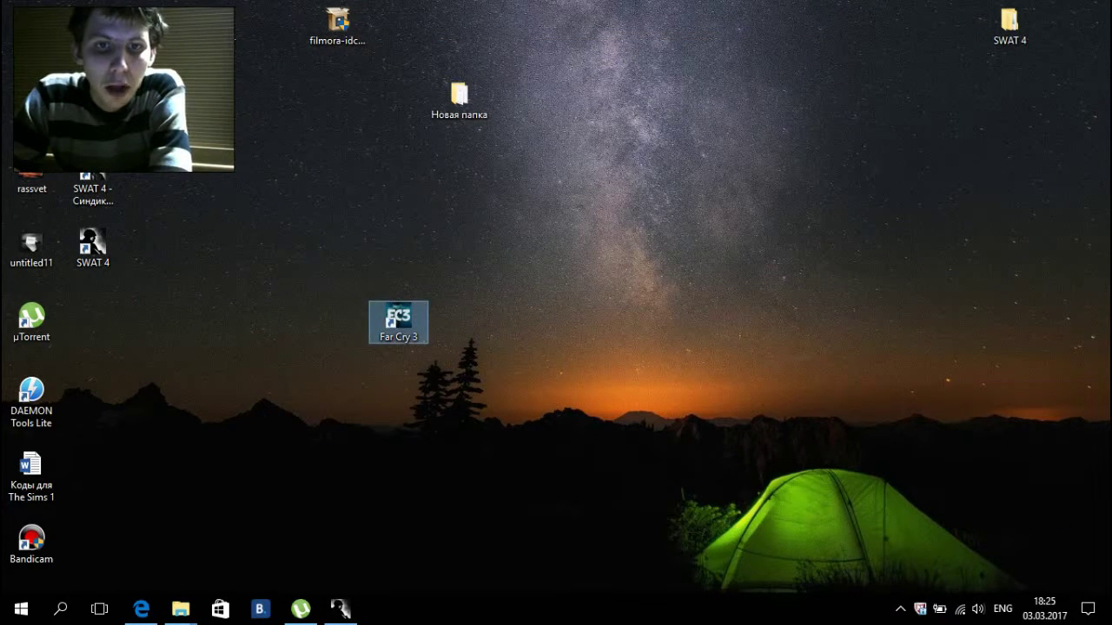
right_click(397, 321)
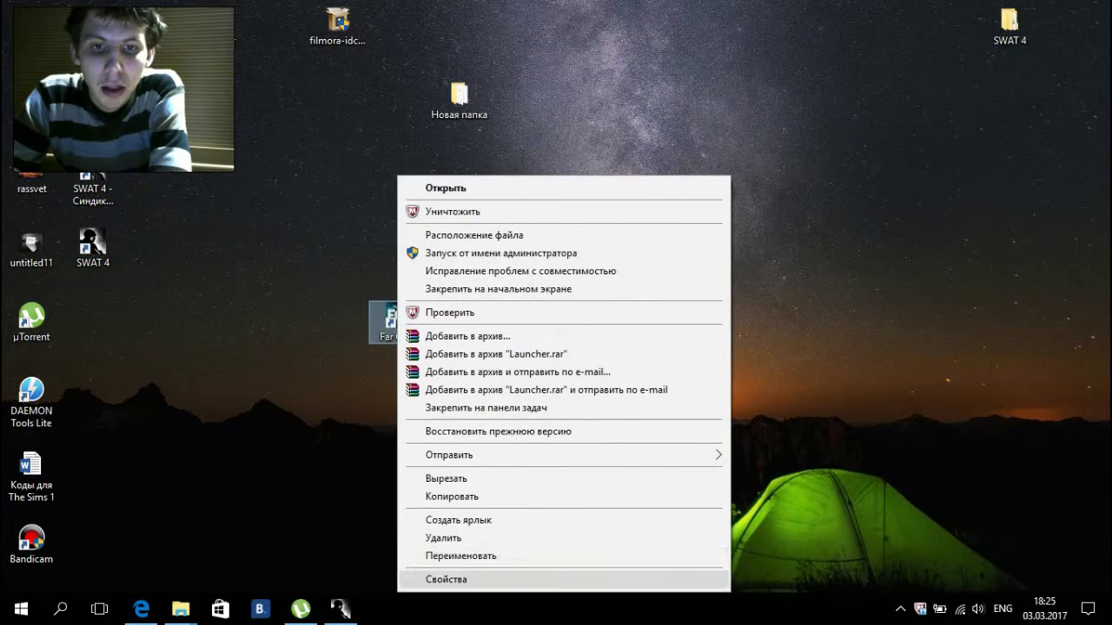
click(446, 579)
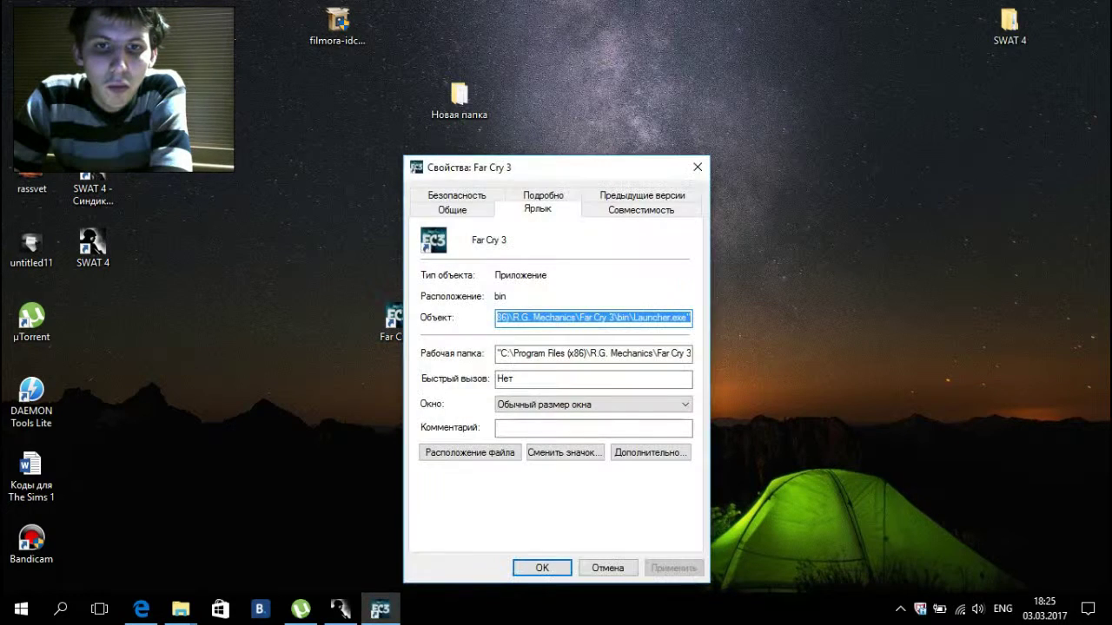
drag(569, 173, 563, 83)
click(638, 115)
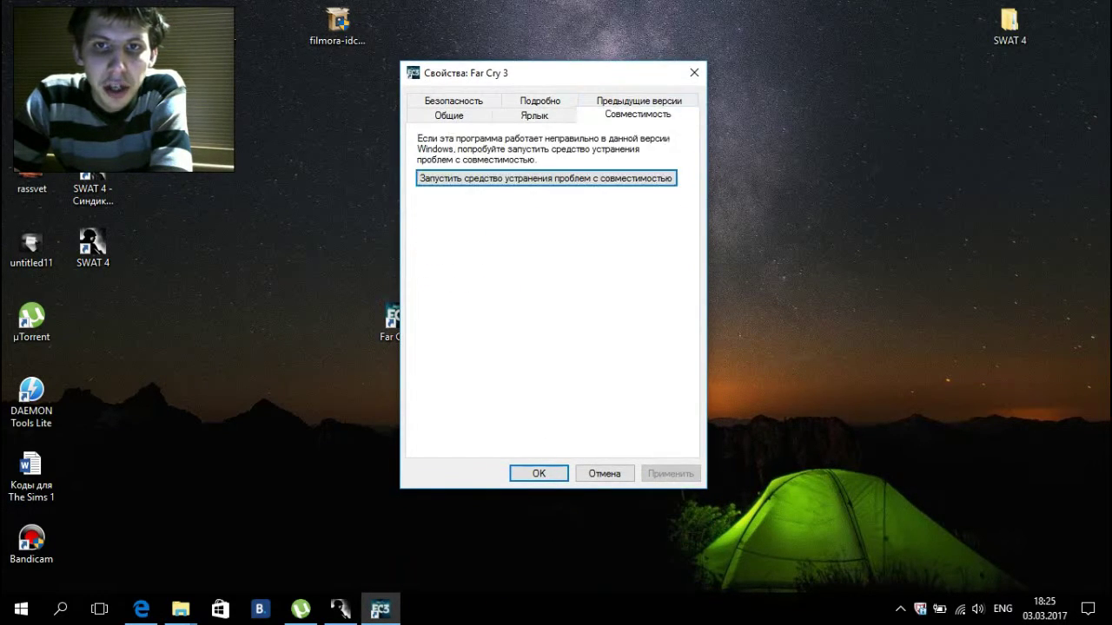
Set the Far Cry 3 shortcut to run in Windows 8 compatibility mode and as administrator, and apply the changes.
click(430, 232)
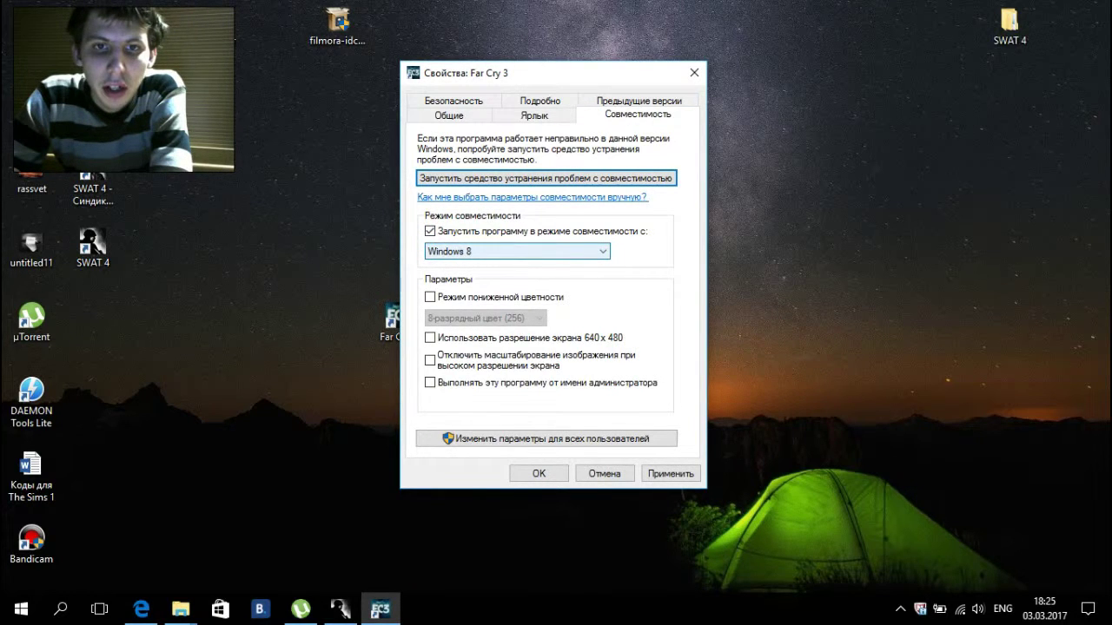
click(517, 251)
click(517, 251)
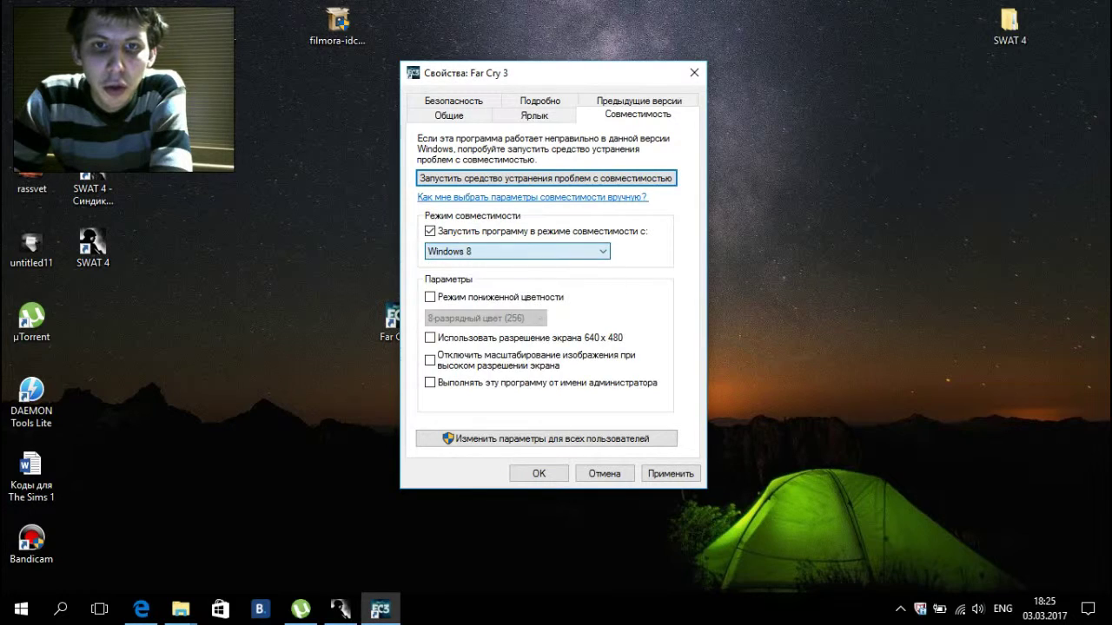
click(517, 251)
click(517, 251)
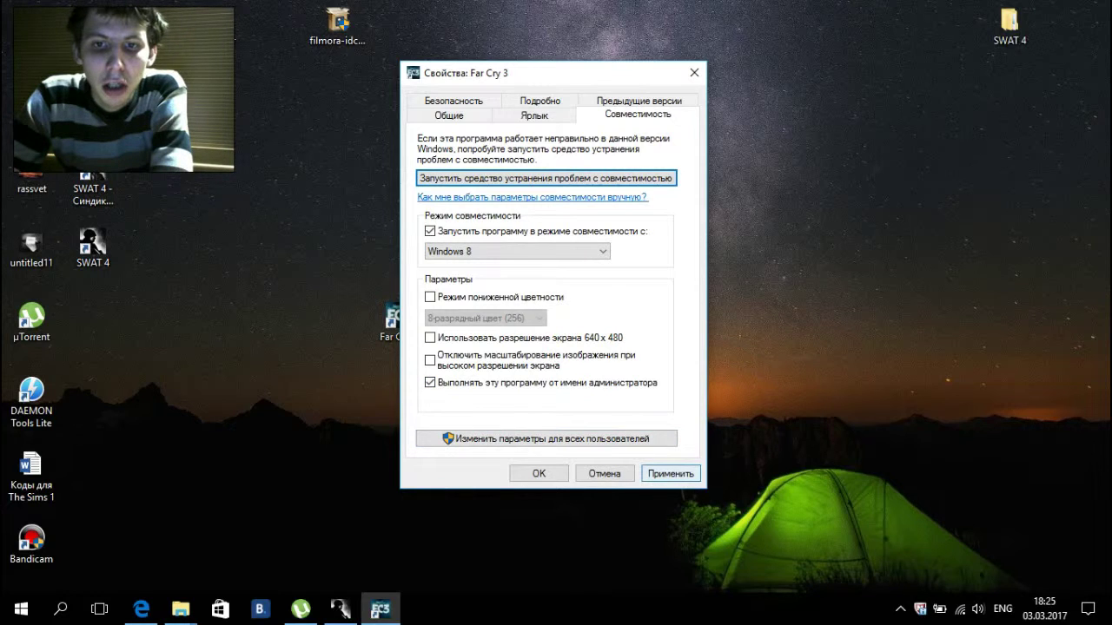
click(670, 474)
Enable Windows 8 compatibility mode and running as administrator for all users of the launcher, apply, and close both properties dialogs.
click(608, 439)
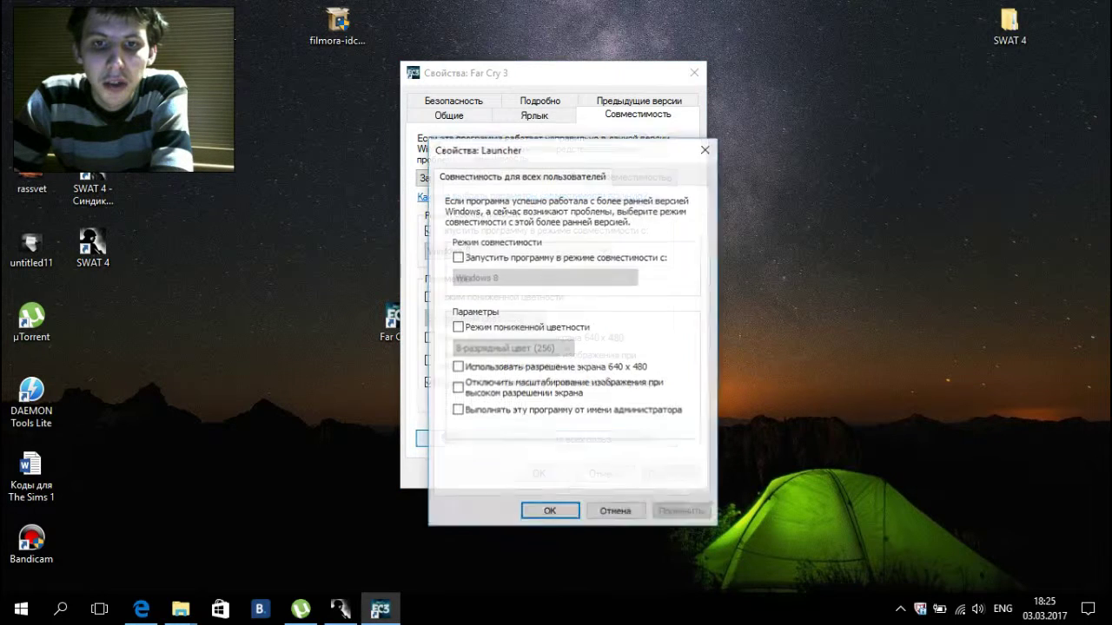
click(458, 258)
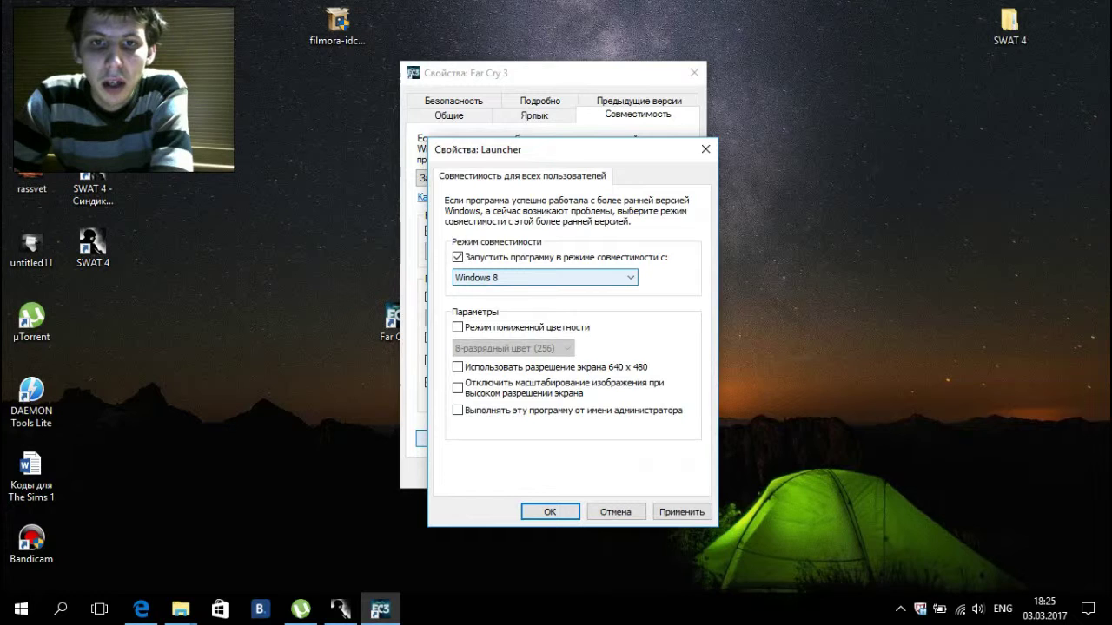
click(458, 411)
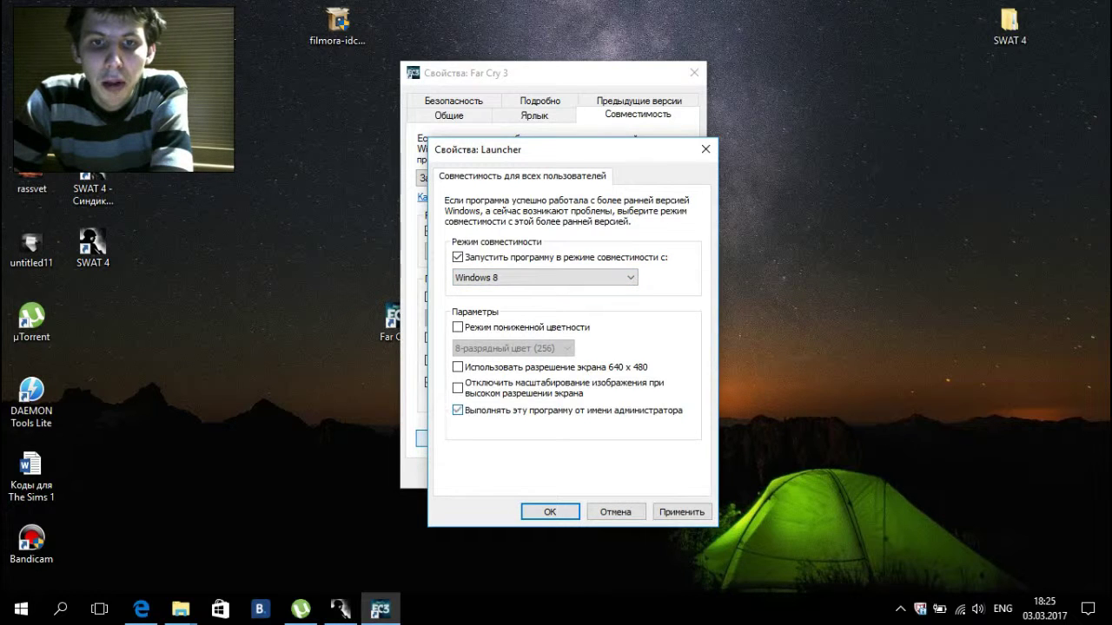
click(682, 512)
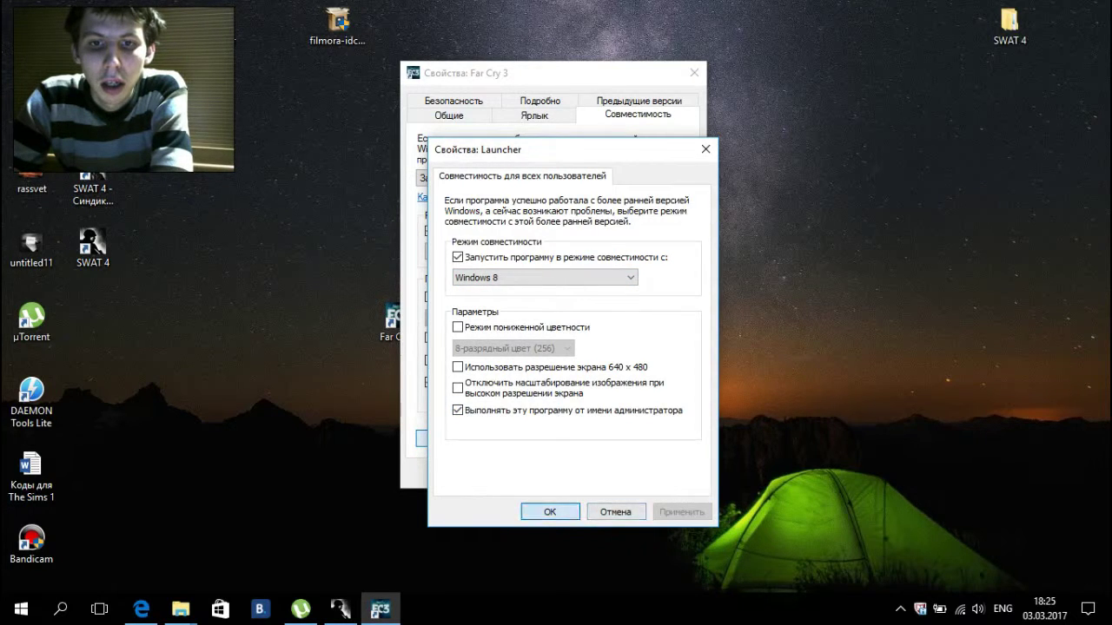
click(549, 513)
click(539, 474)
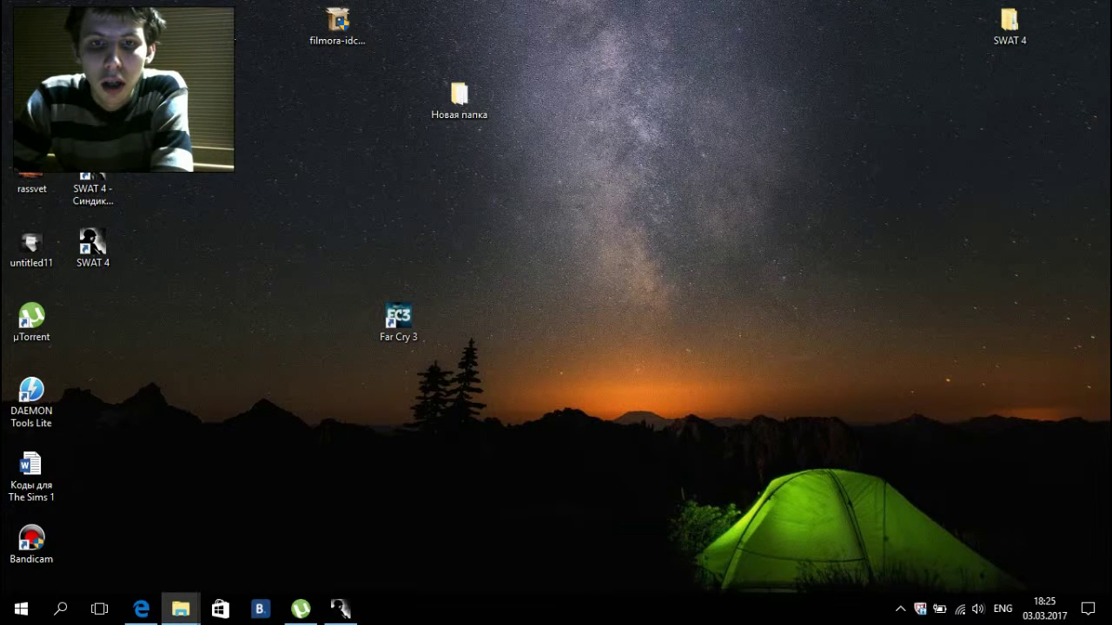
Start Far Cry 3 from its desktop shortcut, choose DirectX9 and Offline game mode, and save and launch the game.
click(399, 322)
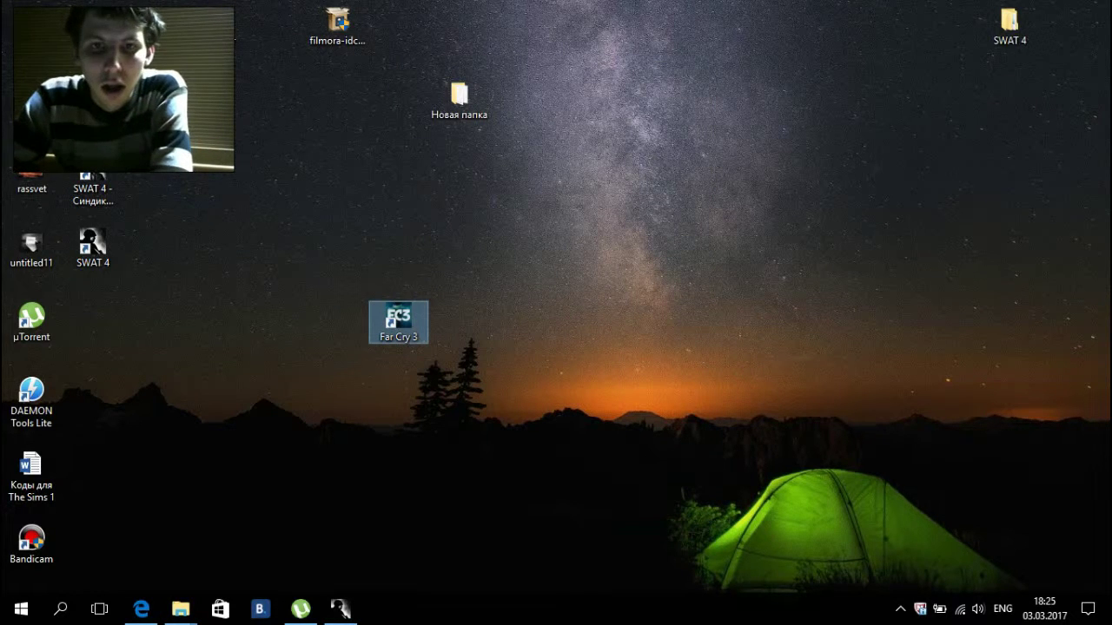
double_click(399, 322)
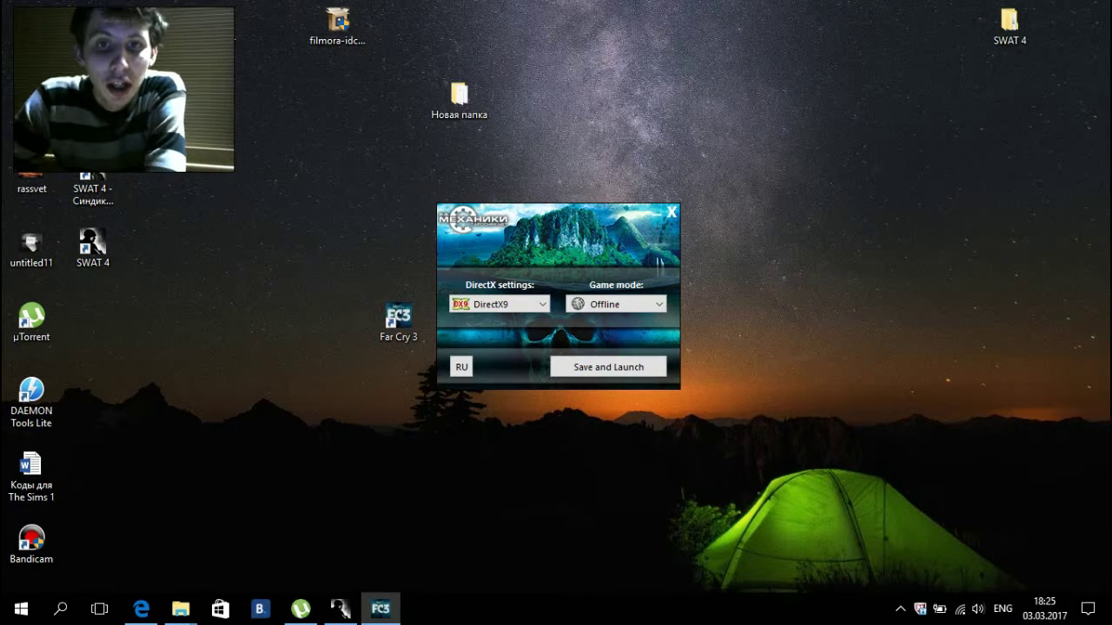
click(499, 304)
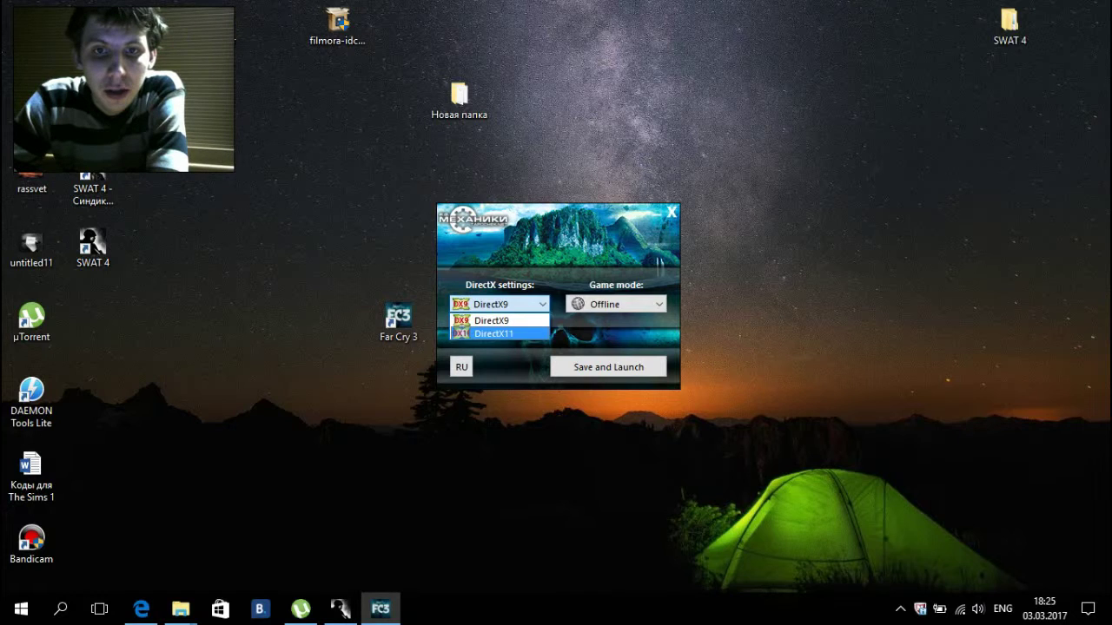
click(493, 321)
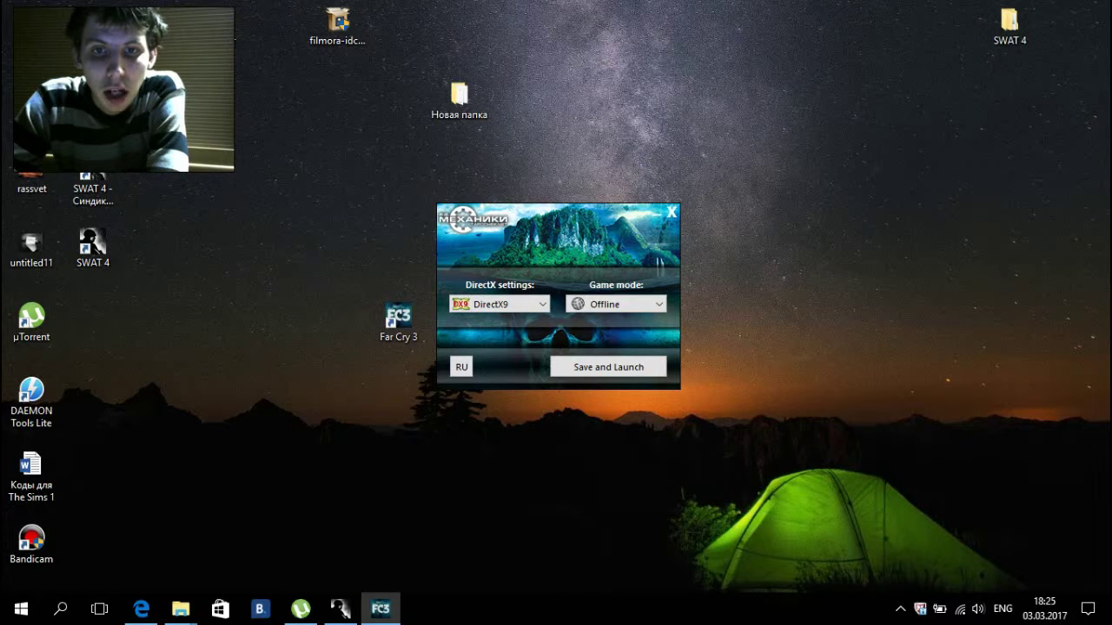
click(616, 304)
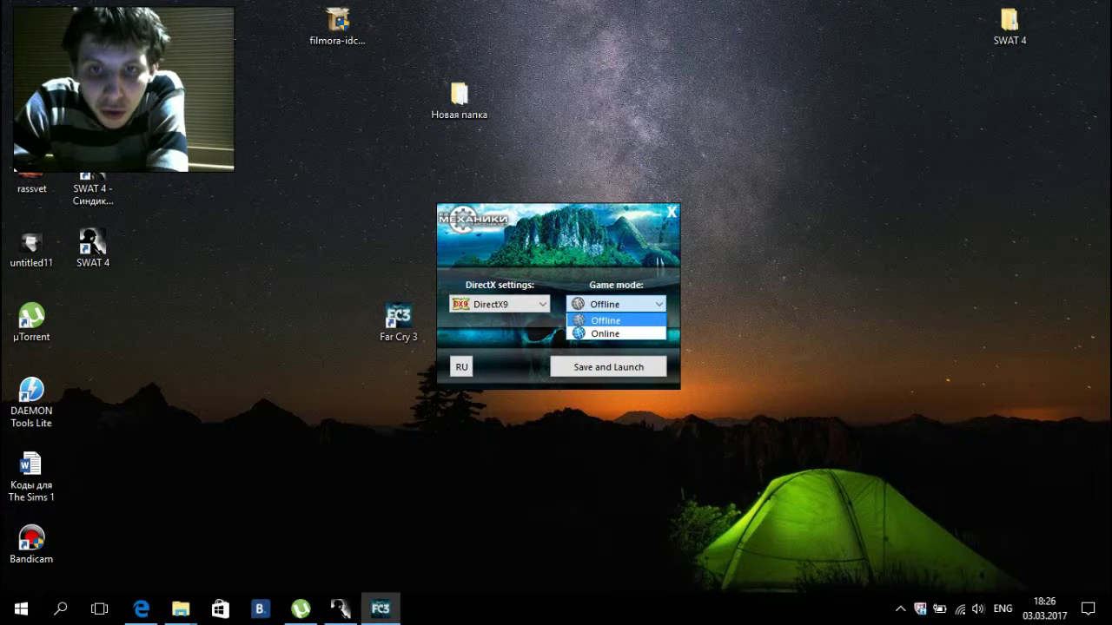
click(606, 321)
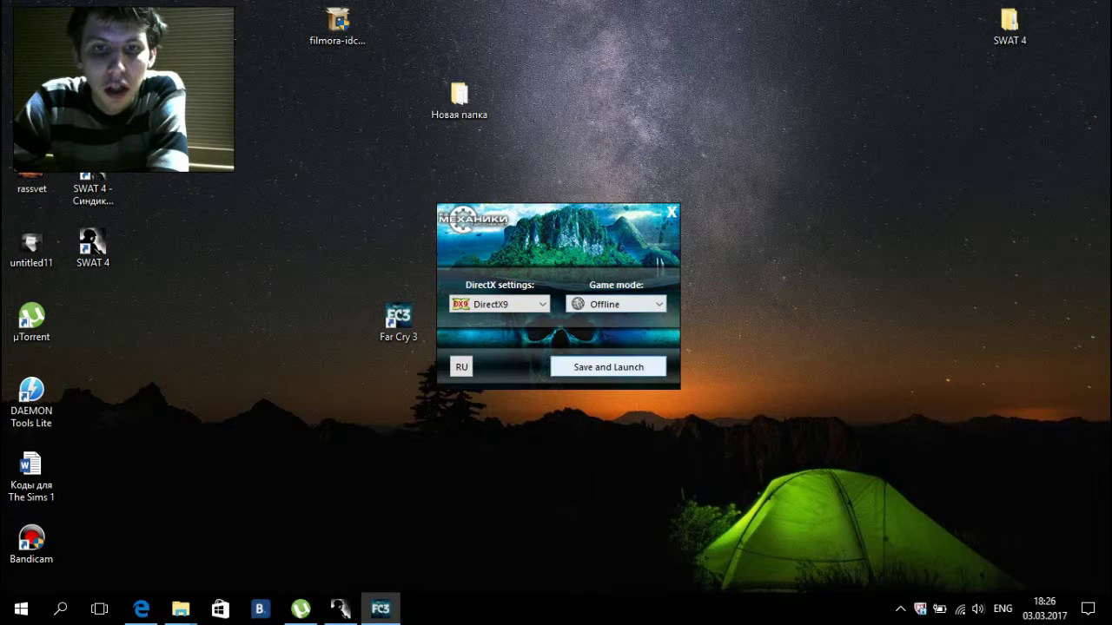
click(608, 366)
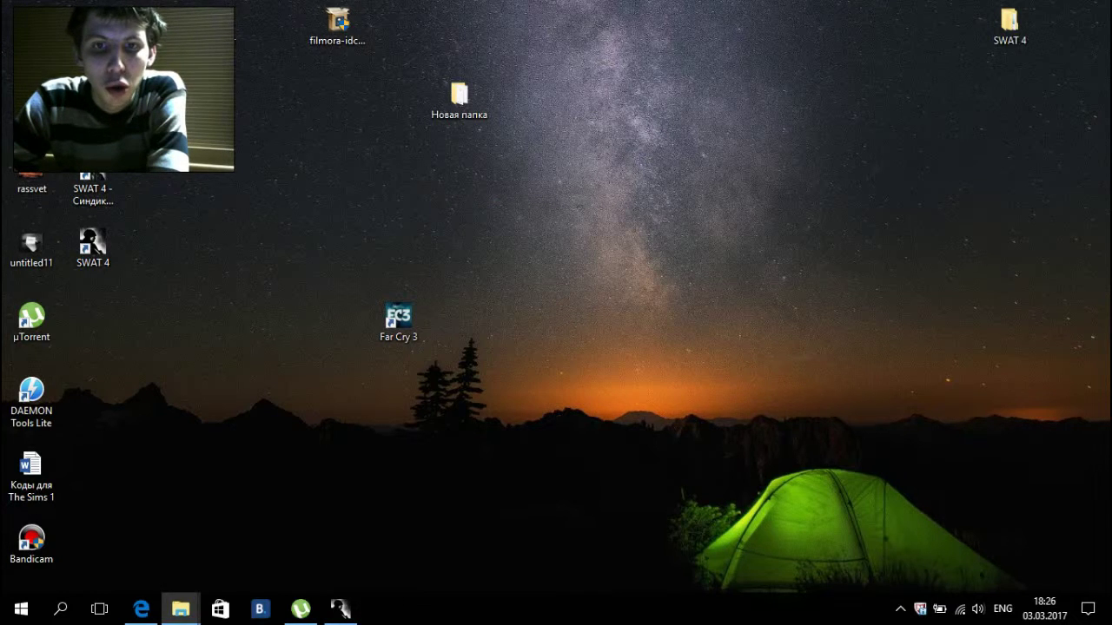